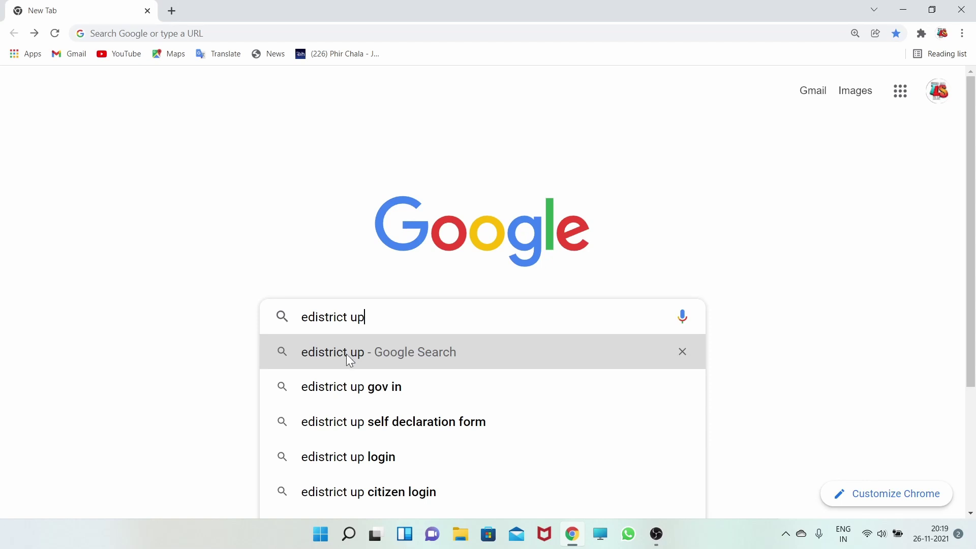
# Search Google for "edistrict up" and open the official edistrict.up.gov.in website from the results
pyautogui.click(334, 358)
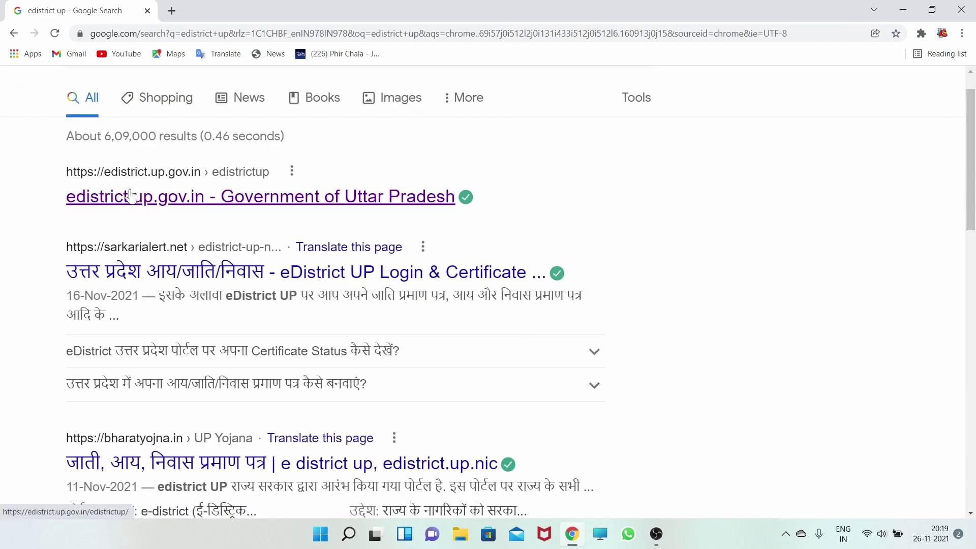
pyautogui.scroll(1, 163, 206)
pyautogui.scroll(2, 163, 206)
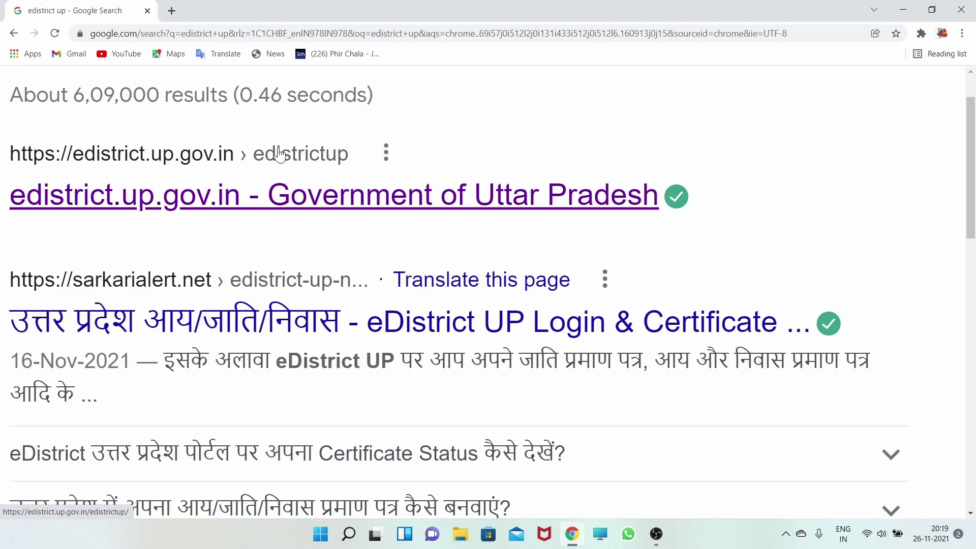
pyautogui.click(156, 202)
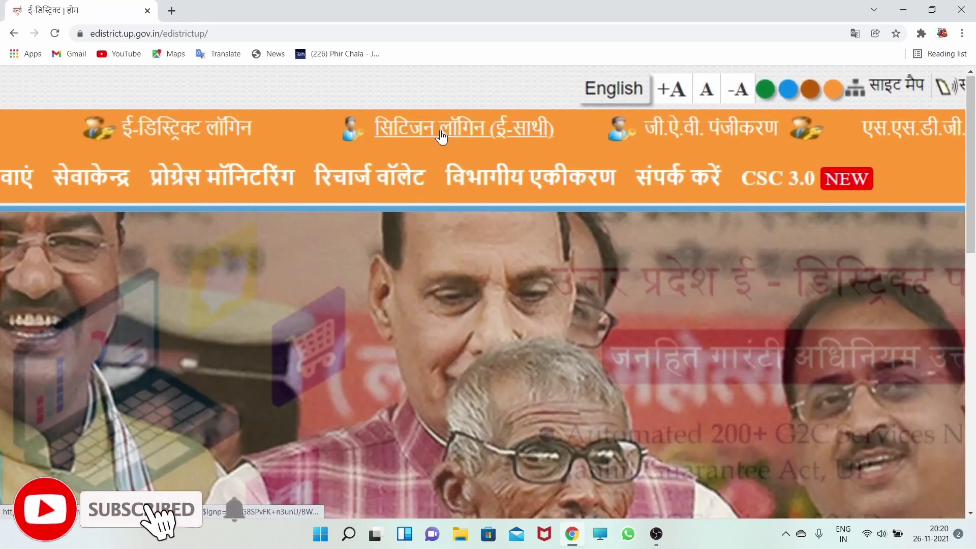
# Open the citizen login page, सिटिजन लॉगिन (ई-साथी), from the e-District homepage
pyautogui.scroll(5, 417, 130)
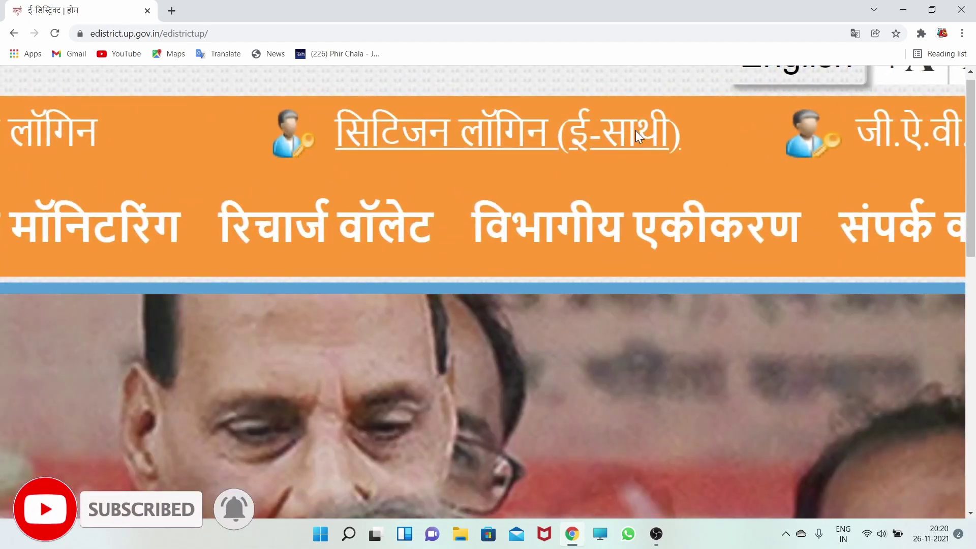
pyautogui.click(635, 130)
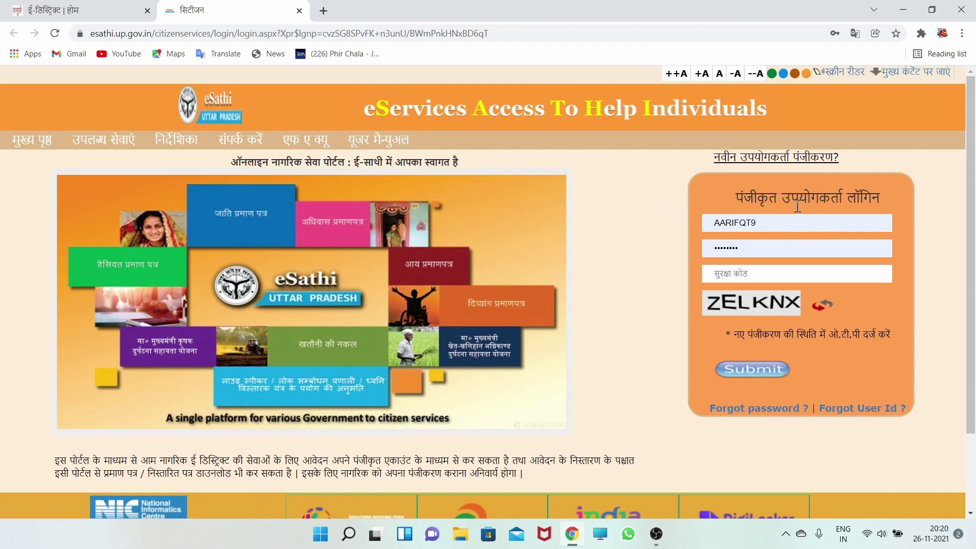
# Log in to the eSathi portal as a registered user with the user ID, account password and displayed security code
pyautogui.scroll(5, 782, 205)
pyautogui.scroll(-1, 781, 203)
pyautogui.hscroll(1, 782, 203)
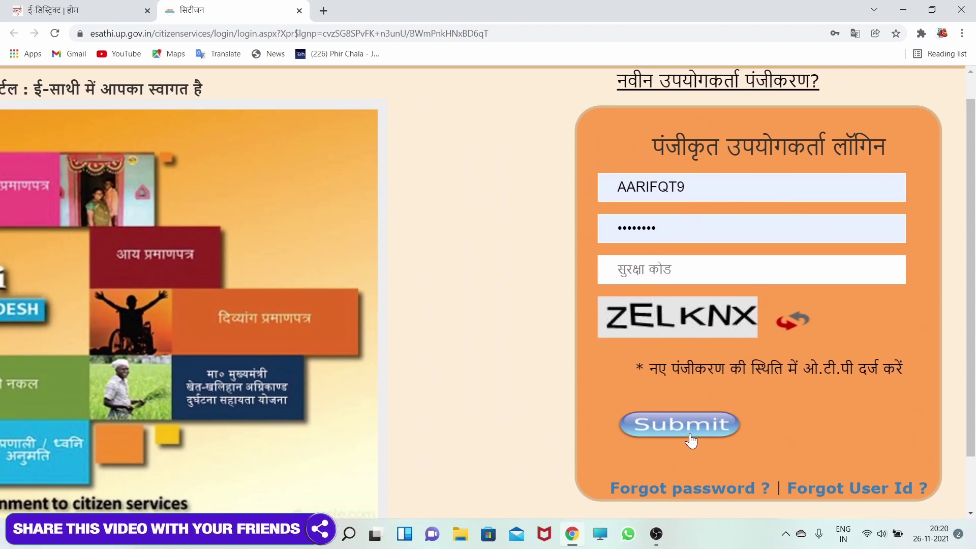
pyautogui.scroll(2, 825, 293)
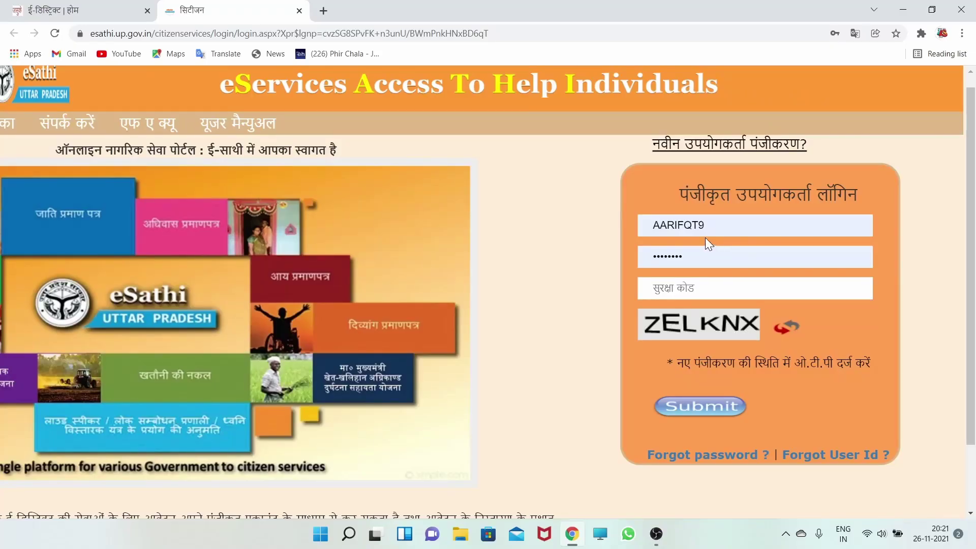
pyautogui.scroll(2, 705, 237)
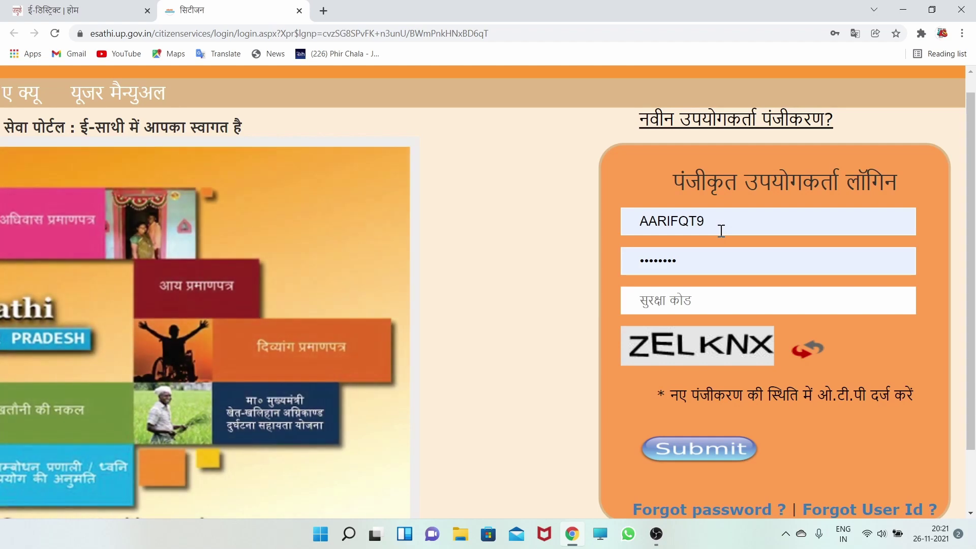
pyautogui.scroll(3, 721, 230)
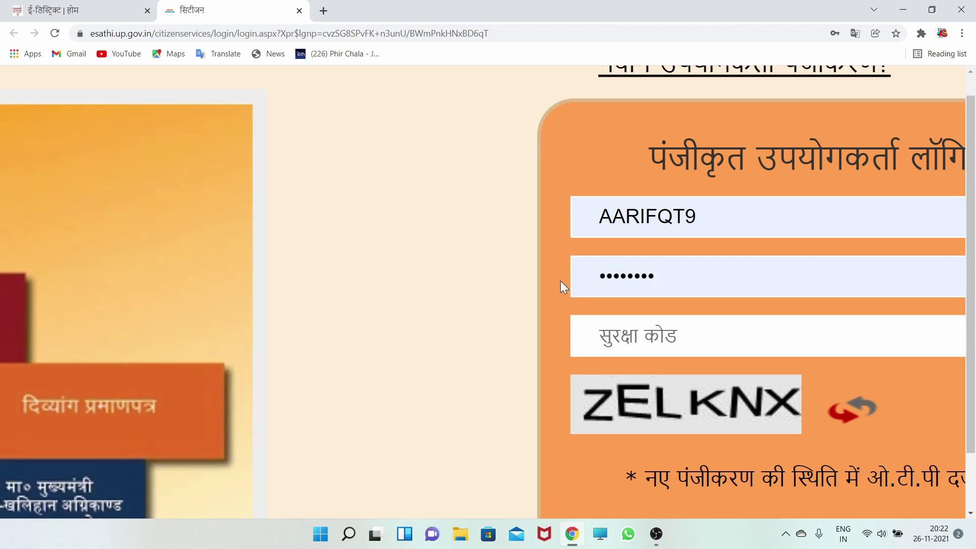
pyautogui.scroll(3, 599, 392)
pyautogui.scroll(-2, 600, 393)
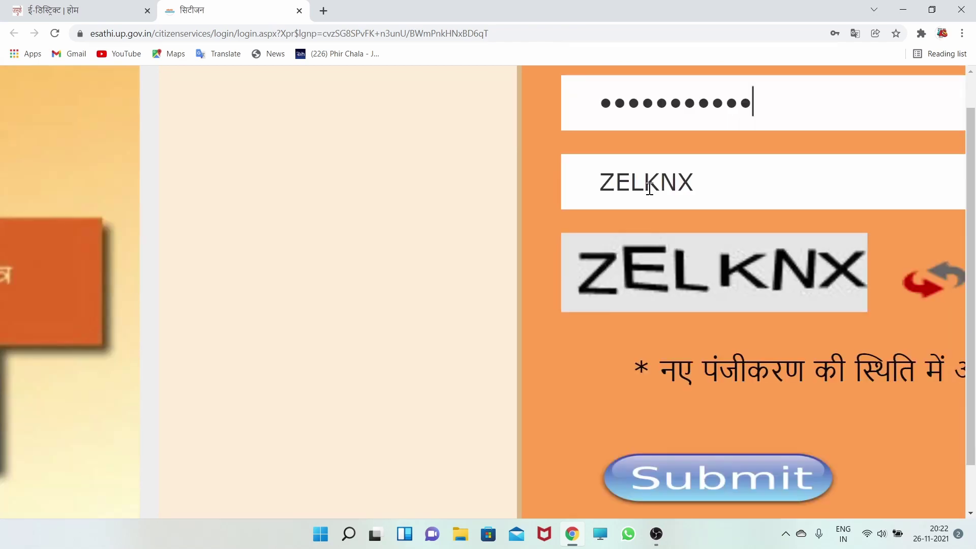
pyautogui.scroll(-3, 650, 185)
pyautogui.scroll(1, 650, 191)
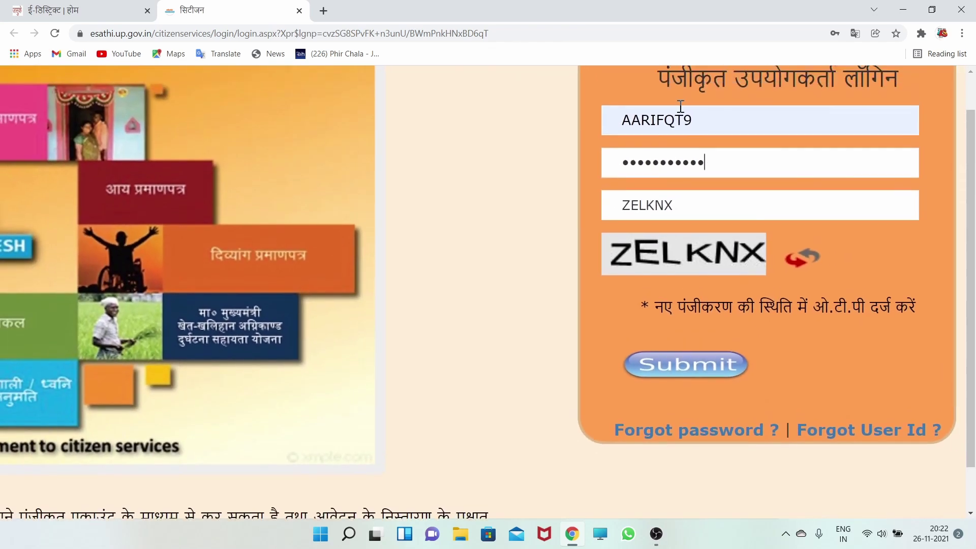
pyautogui.click(686, 365)
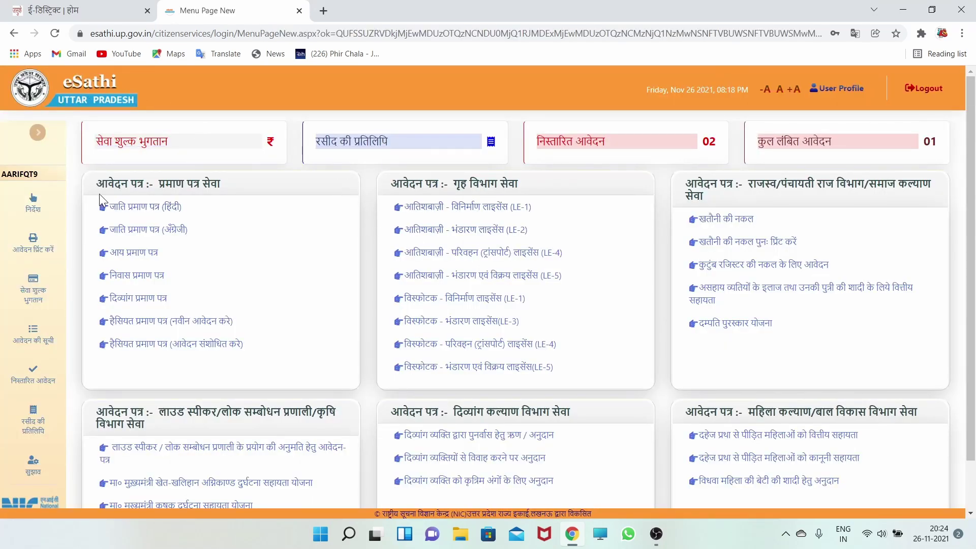
# Open the Hindi caste certificate application, जाति प्रमाण पत्र (हिंदी), from the certificate services
pyautogui.scroll(5, 99, 193)
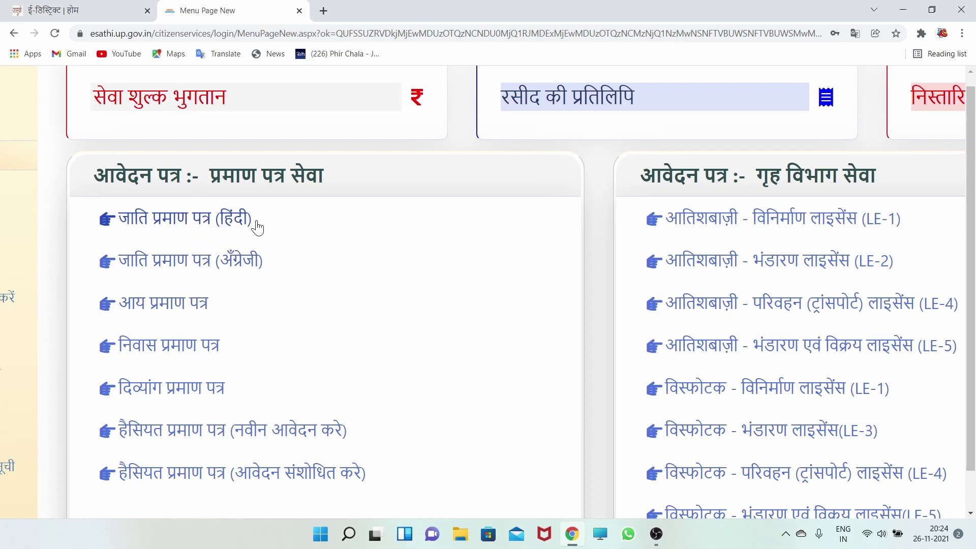
pyautogui.click(186, 228)
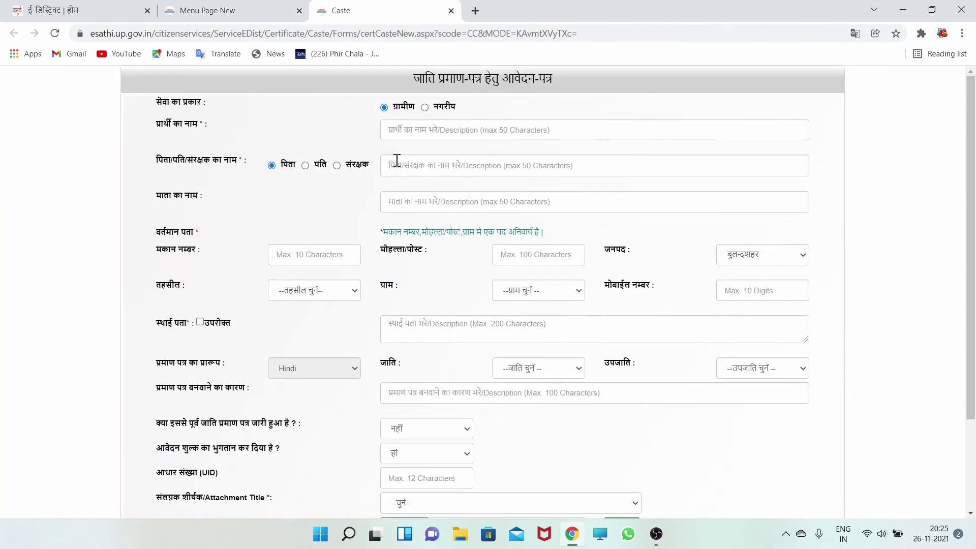
# Look over the caste certificate application form and set the service type to नगरीय (urban)
pyautogui.scroll(-1, 430, 135)
pyautogui.scroll(-1, 447, 152)
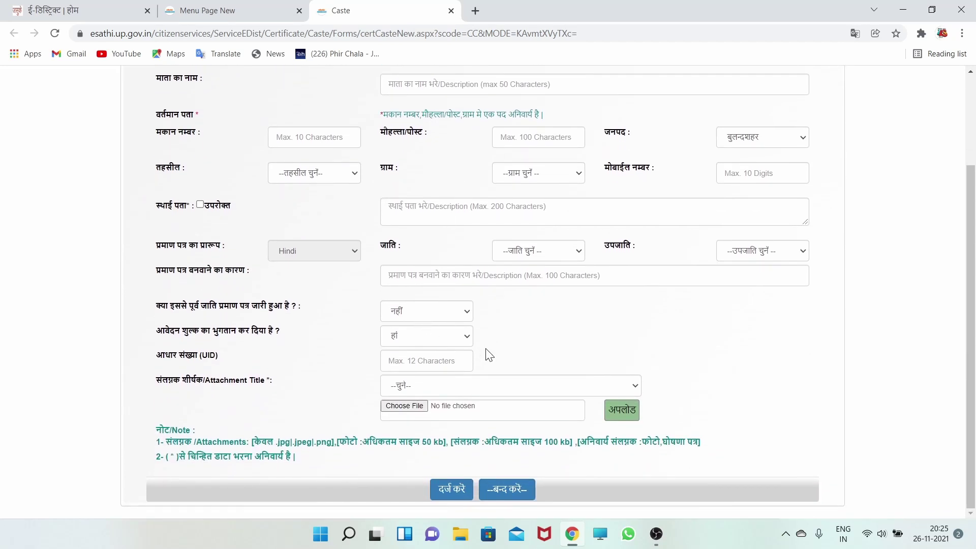
pyautogui.scroll(2, 517, 367)
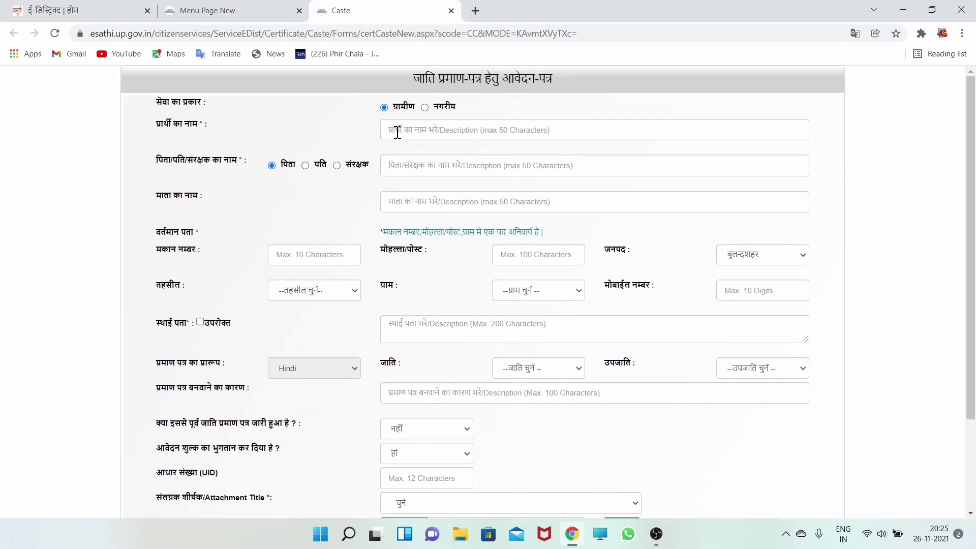
pyautogui.scroll(-3, 439, 277)
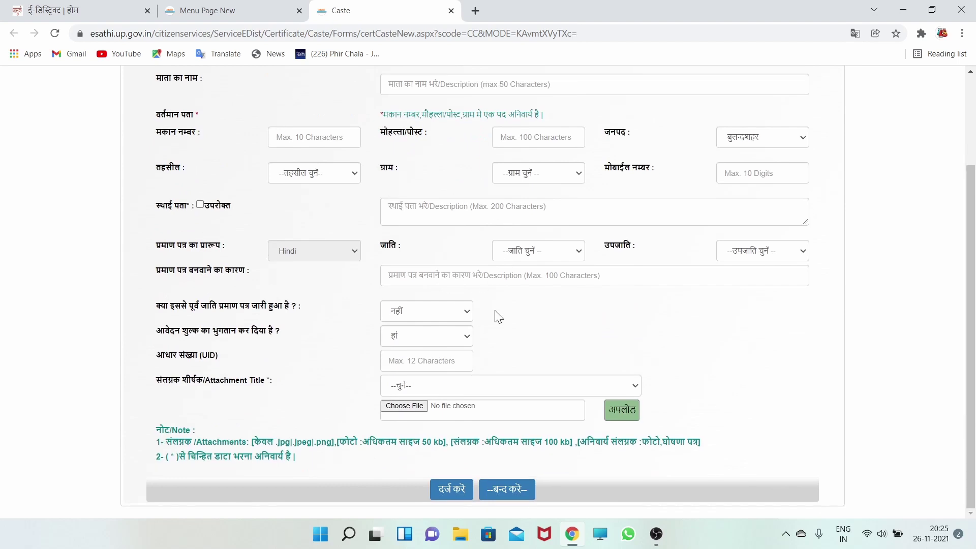
pyautogui.scroll(2, 555, 342)
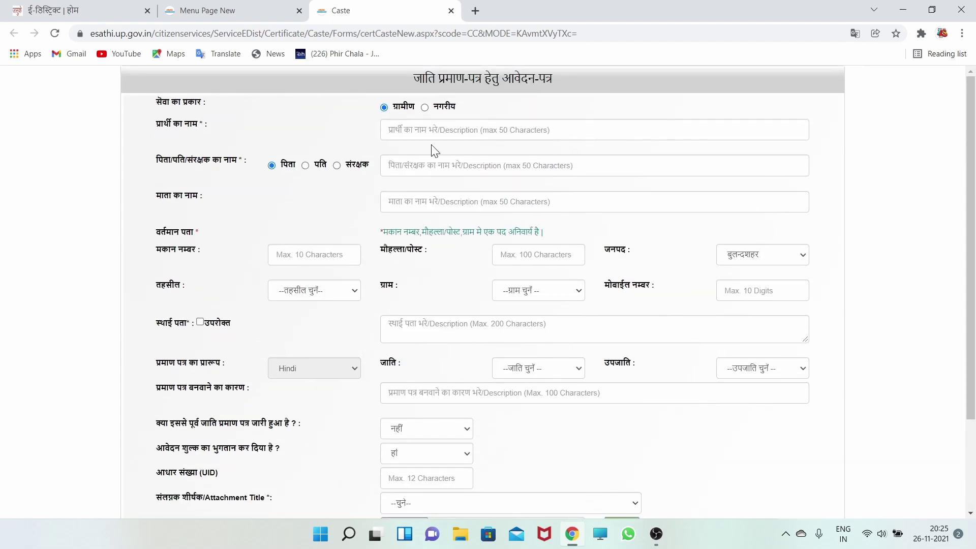
pyautogui.hotkey('ctrl', '+')
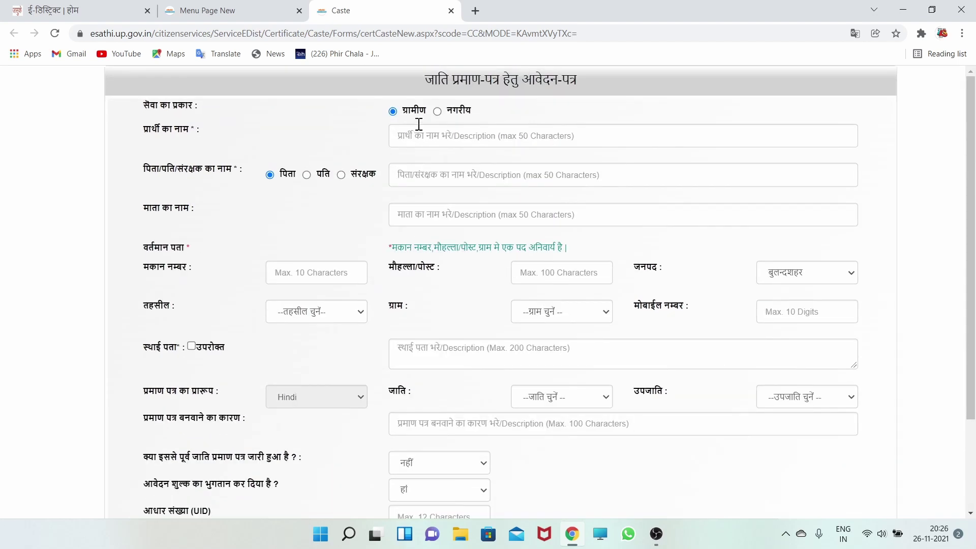
pyautogui.scroll(5, 419, 125)
pyautogui.scroll(1, 423, 118)
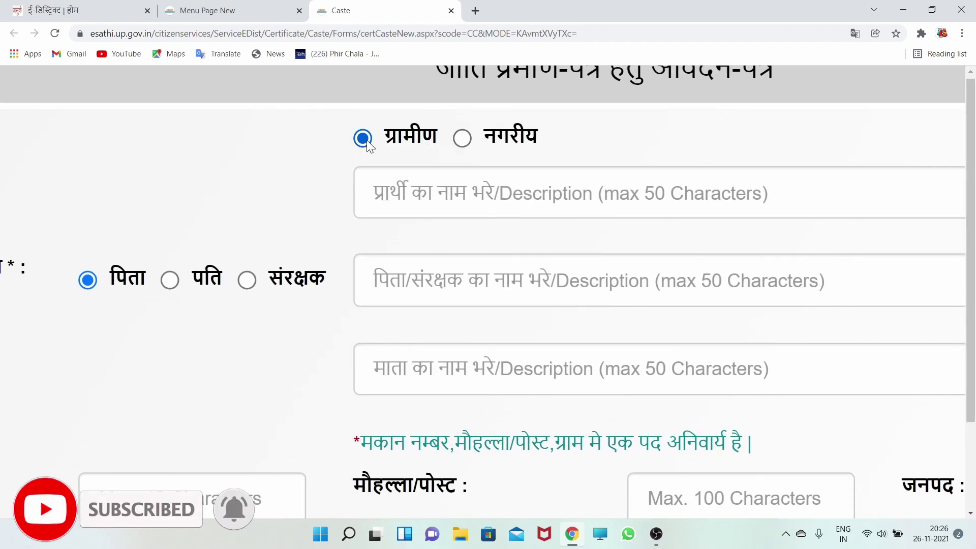
pyautogui.click(463, 138)
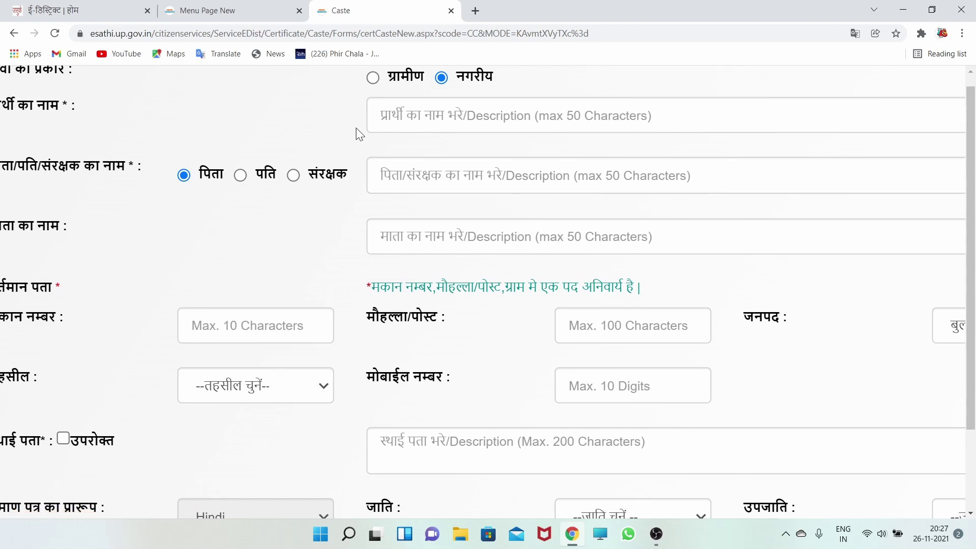
# Review the applicant and current address fields, and mark the permanent address as उपरोक्त (same as above)
pyautogui.hscroll(-1, 319, 141)
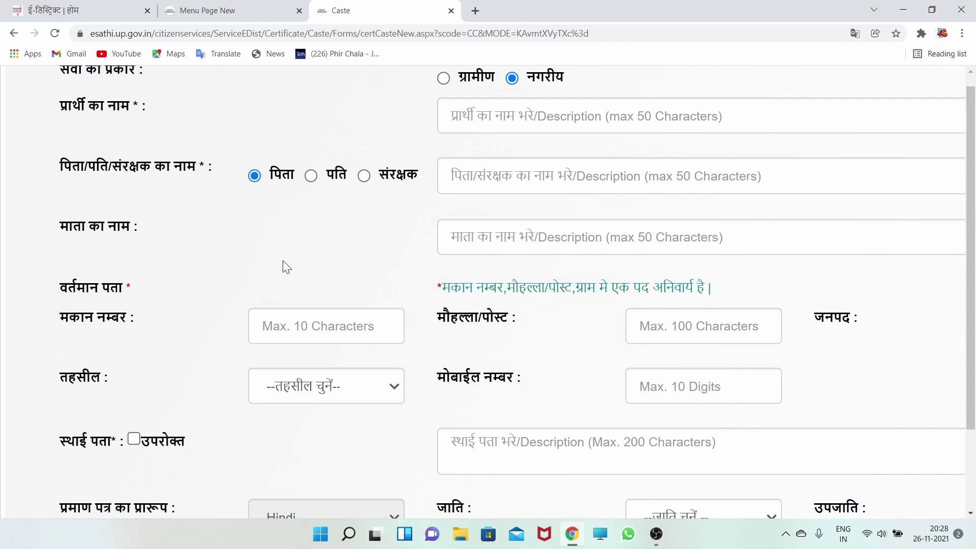
pyautogui.scroll(-1, 134, 219)
pyautogui.keyDown('ctrl'); pyautogui.scroll(2, 134, 218); pyautogui.keyUp('ctrl')
pyautogui.keyDown('ctrl'); pyautogui.scroll(-2, 187, 218); pyautogui.keyUp('ctrl')
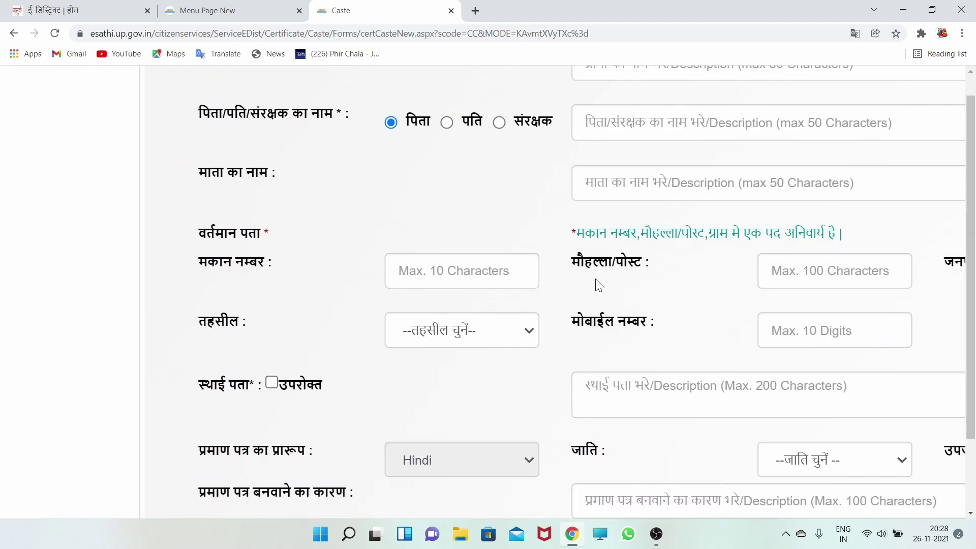
pyautogui.keyDown('ctrl'); pyautogui.scroll(-2, 792, 292); pyautogui.keyUp('ctrl')
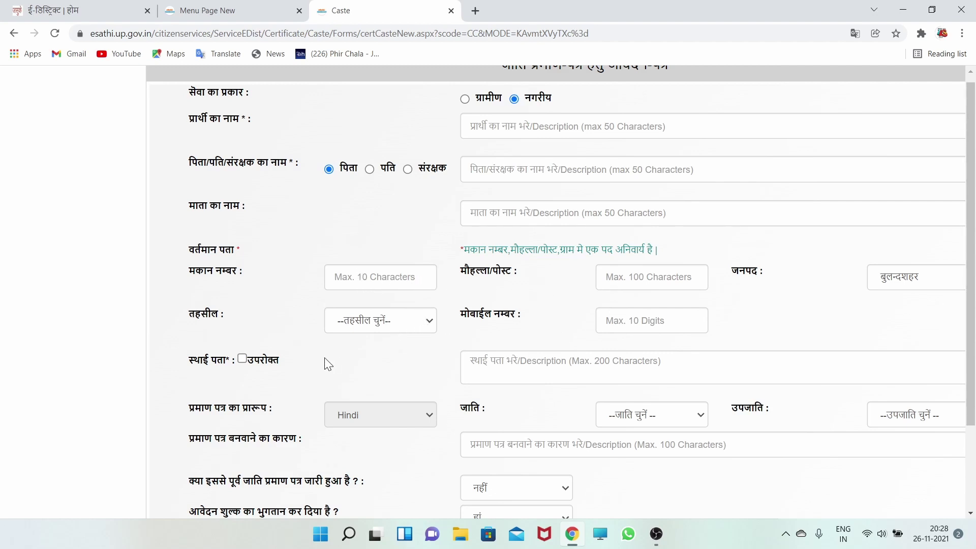
pyautogui.scroll(-2, 326, 364)
pyautogui.scroll(2, 227, 283)
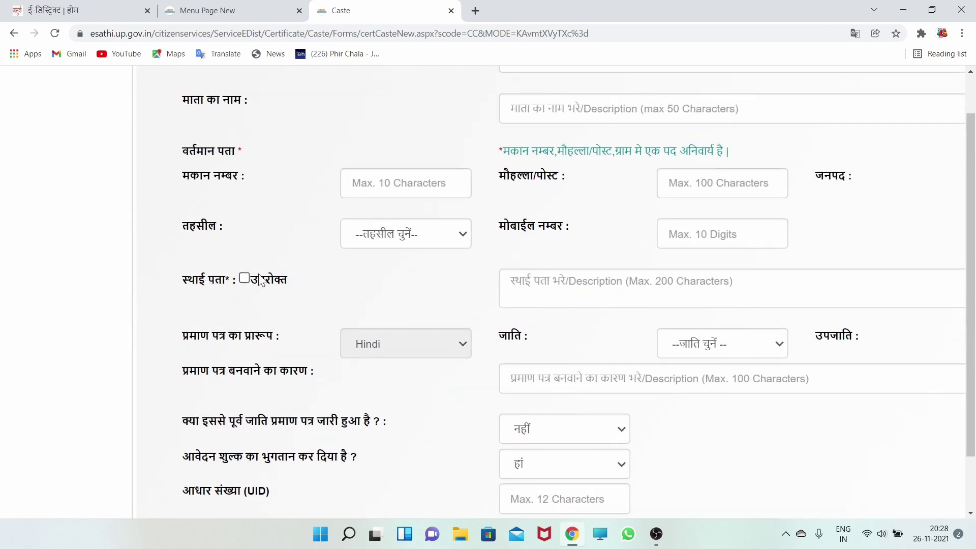
pyautogui.scroll(3, 254, 278)
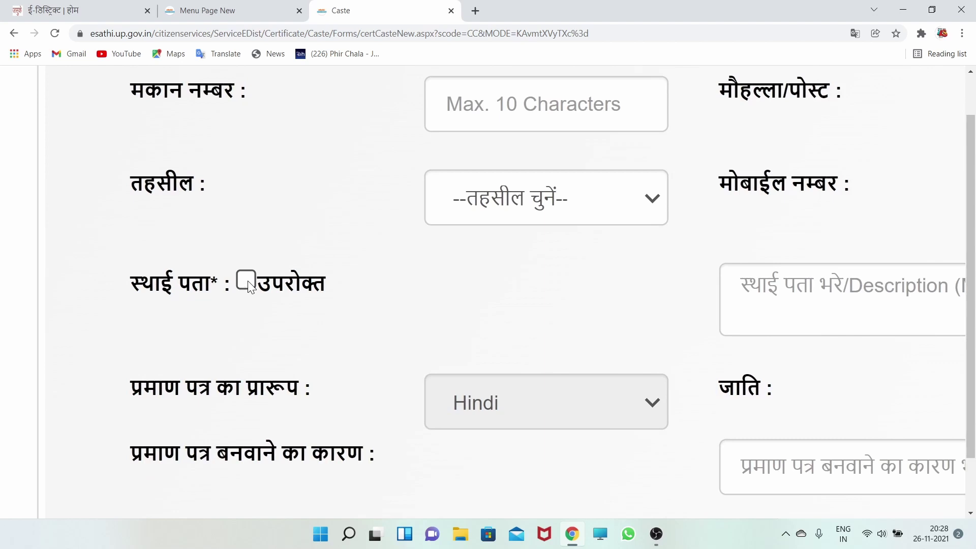
pyautogui.click(248, 280)
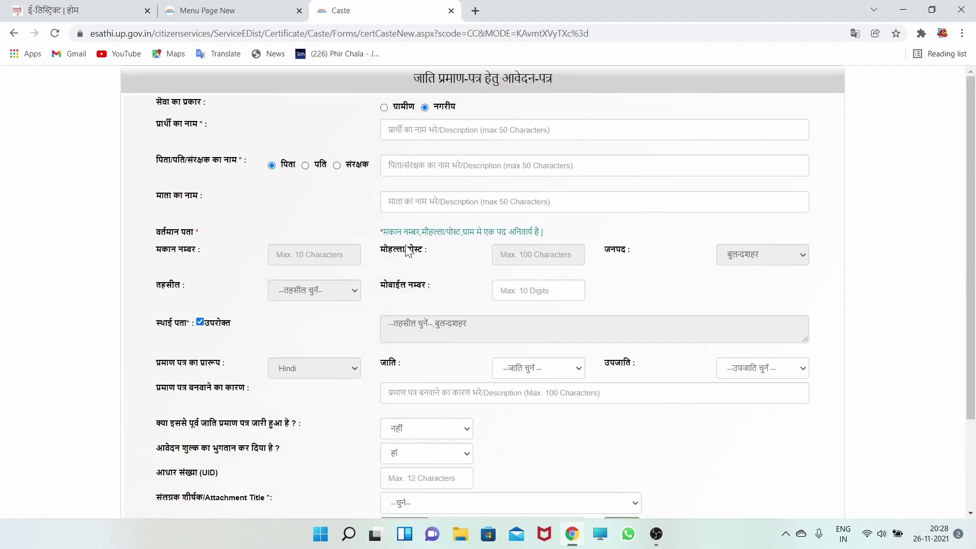
# Set the applicant's caste category (जाति) to पिछड़ी
pyautogui.scroll(-1, 403, 250)
pyautogui.scroll(5, 403, 250)
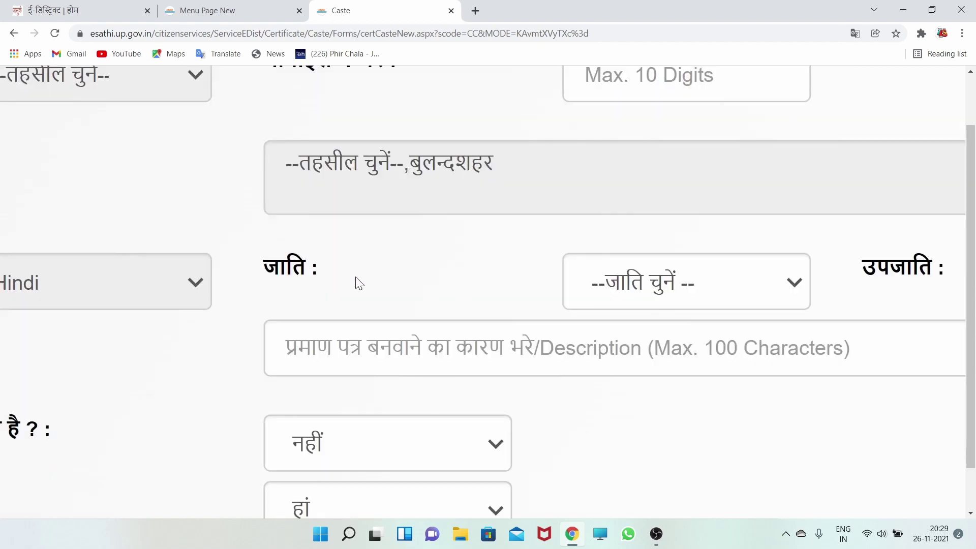
pyautogui.click(622, 294)
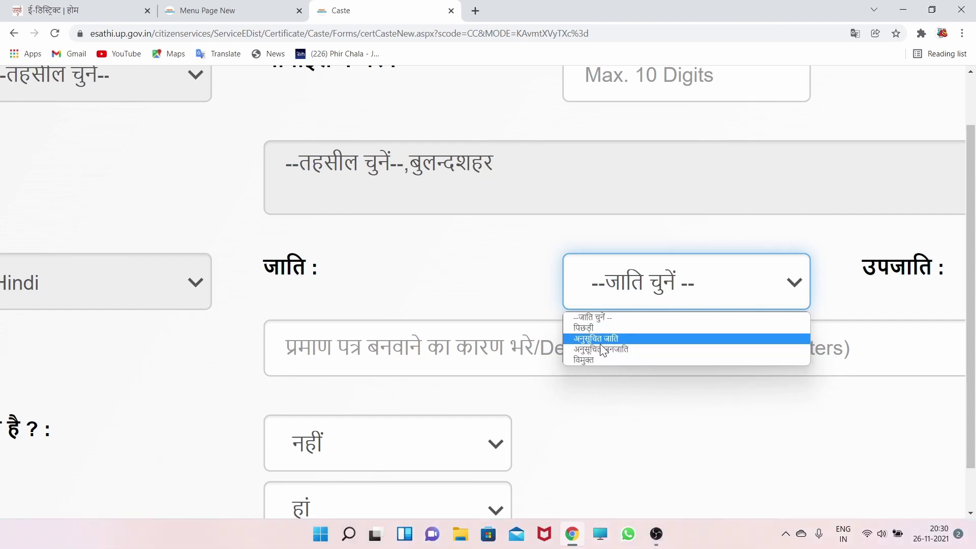
pyautogui.click(584, 327)
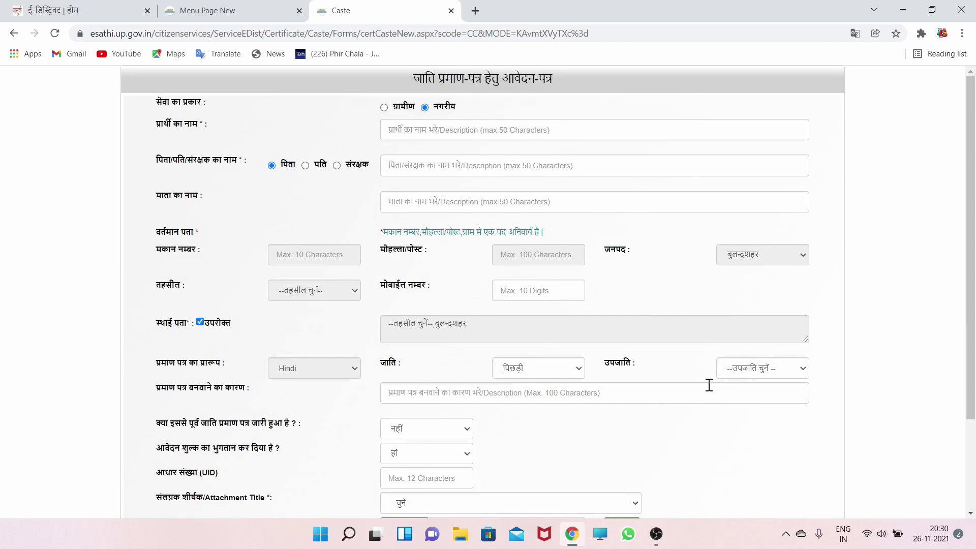
# Browse the available sub-caste (उपजाति) options and examine the remaining fields for certificate reason, fee payment, Aadhaar number and attachments
pyautogui.scroll(5, 665, 367)
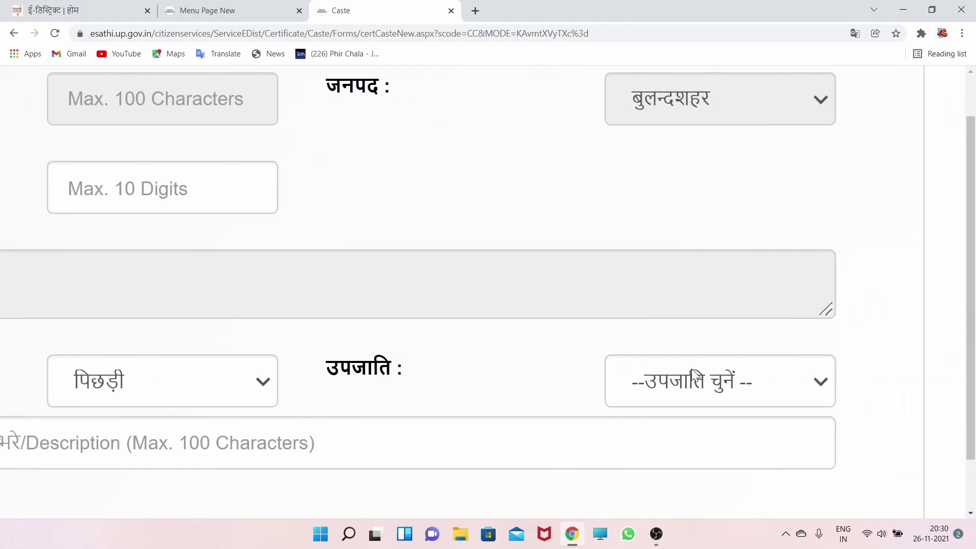
pyautogui.click(691, 368)
pyautogui.scroll(-5, 733, 222)
pyautogui.scroll(5, 736, 224)
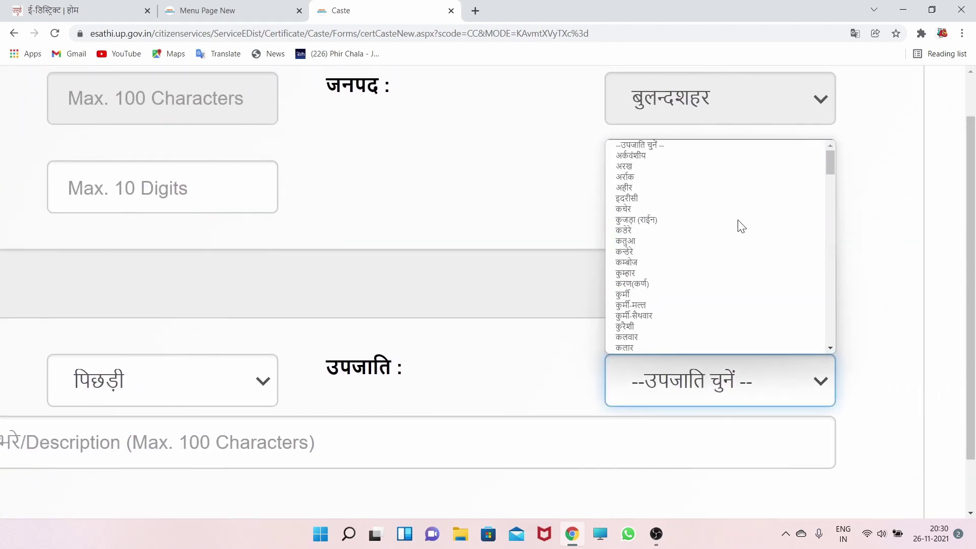
pyautogui.scroll(-4, 746, 234)
pyautogui.scroll(-10, 744, 232)
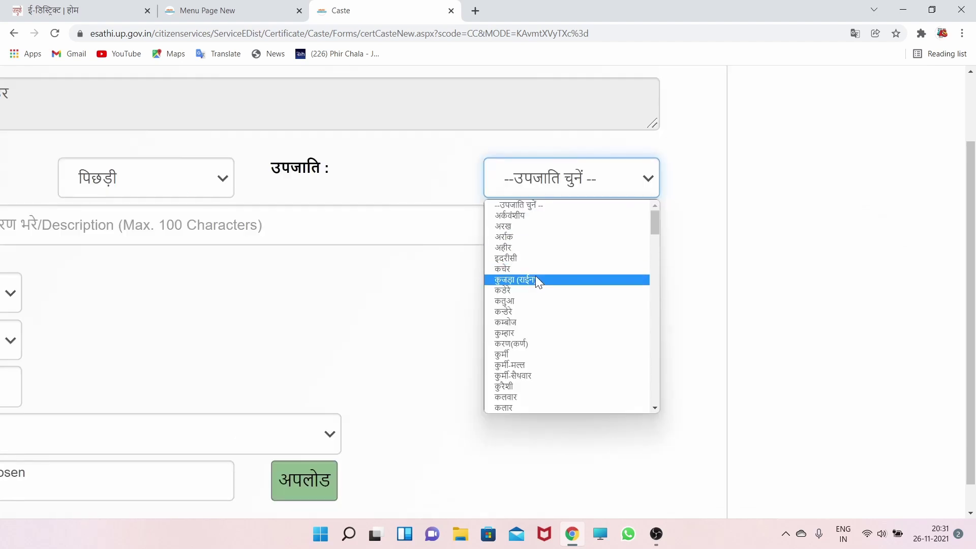
pyautogui.scroll(-4, 551, 312)
pyautogui.scroll(-6, 550, 318)
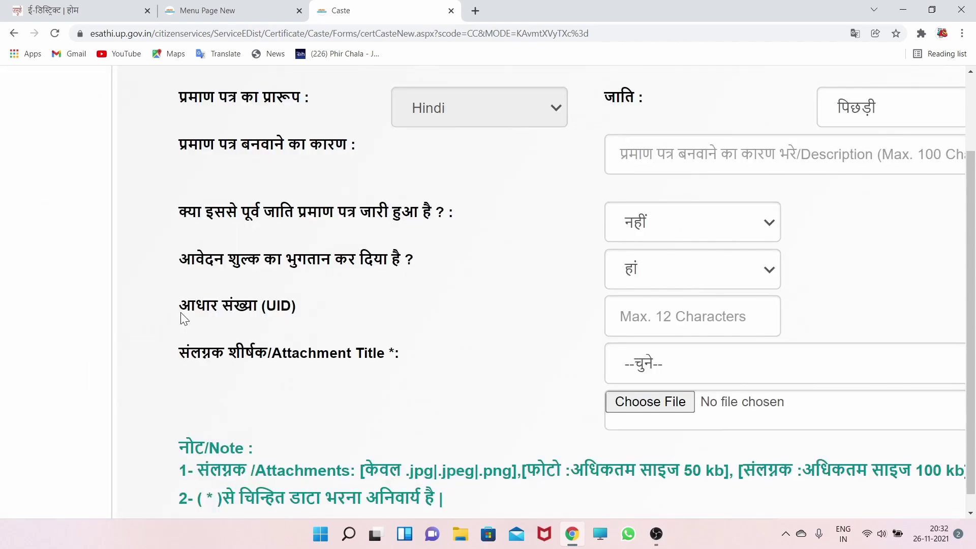
pyautogui.scroll(4, 181, 312)
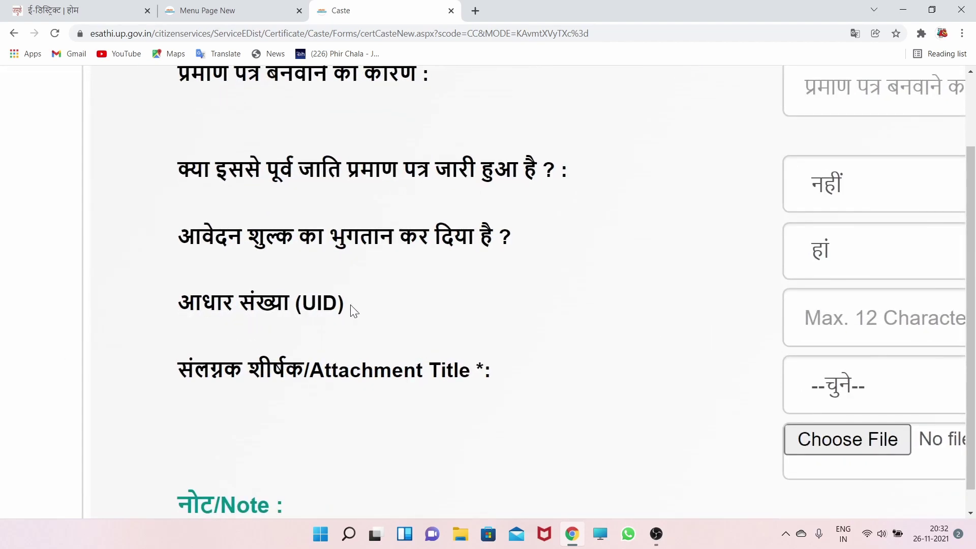
# Set the attachment title (संलग्नक शीर्षक) of the caste certificate form to फोटो (photo)
pyautogui.scroll(-4, 351, 306)
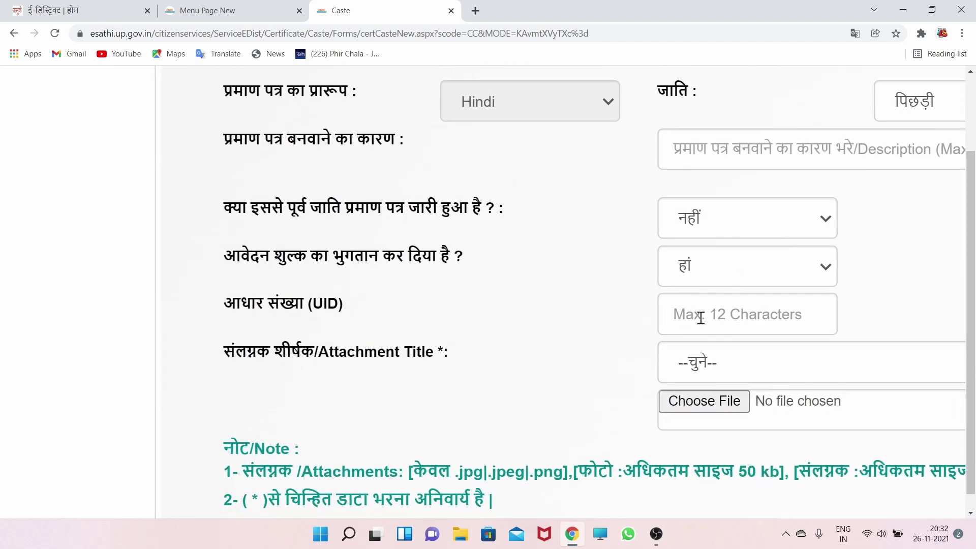
pyautogui.hscroll(2, 475, 366)
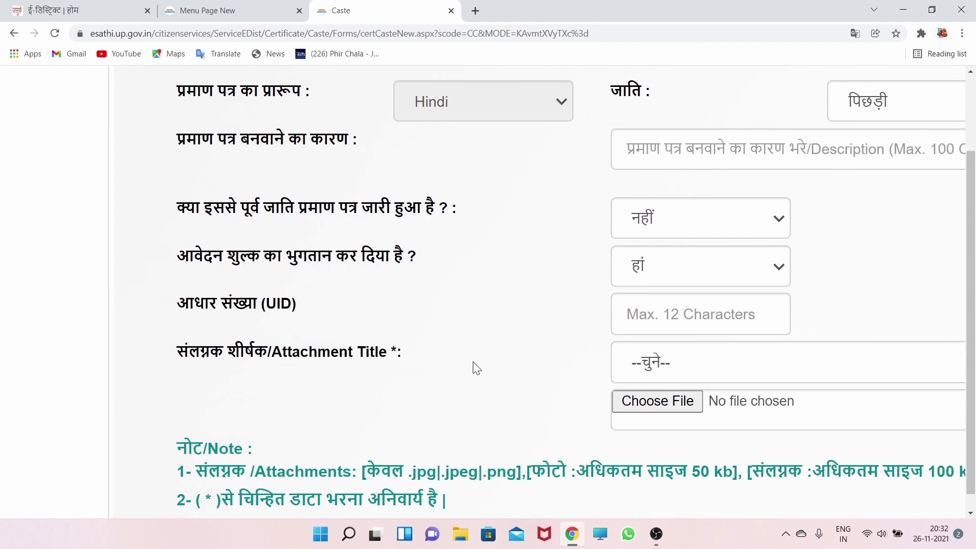
pyautogui.hscroll(3, 475, 366)
pyautogui.scroll(-1, 473, 366)
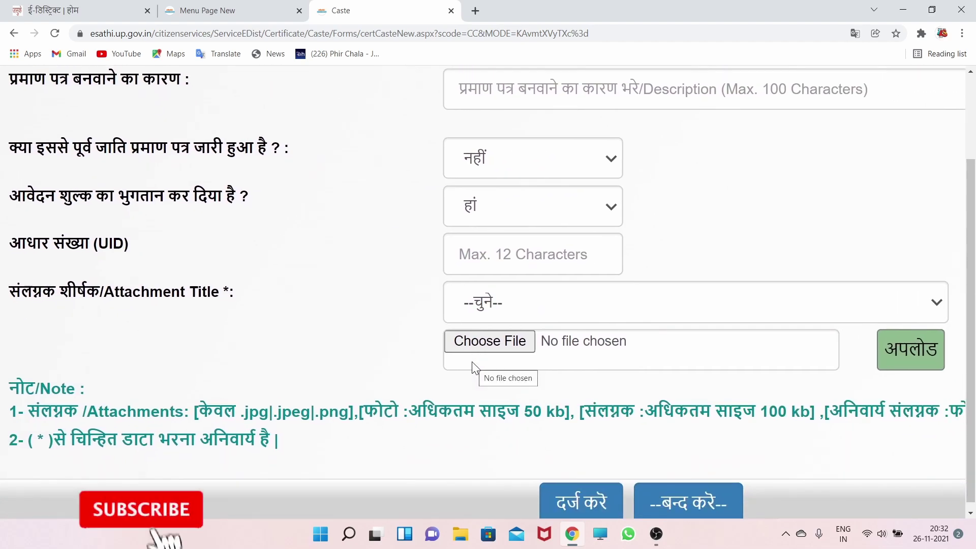
pyautogui.click(504, 307)
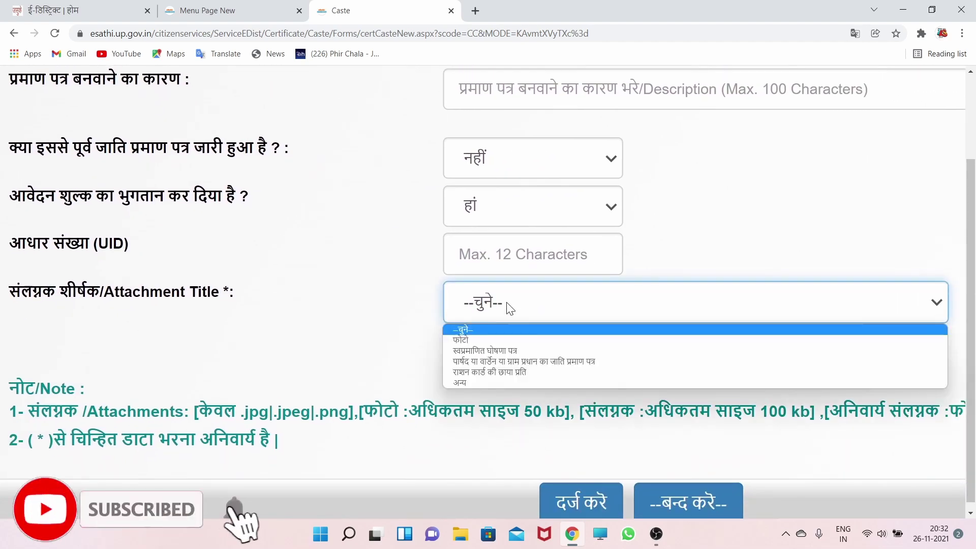
pyautogui.click(472, 337)
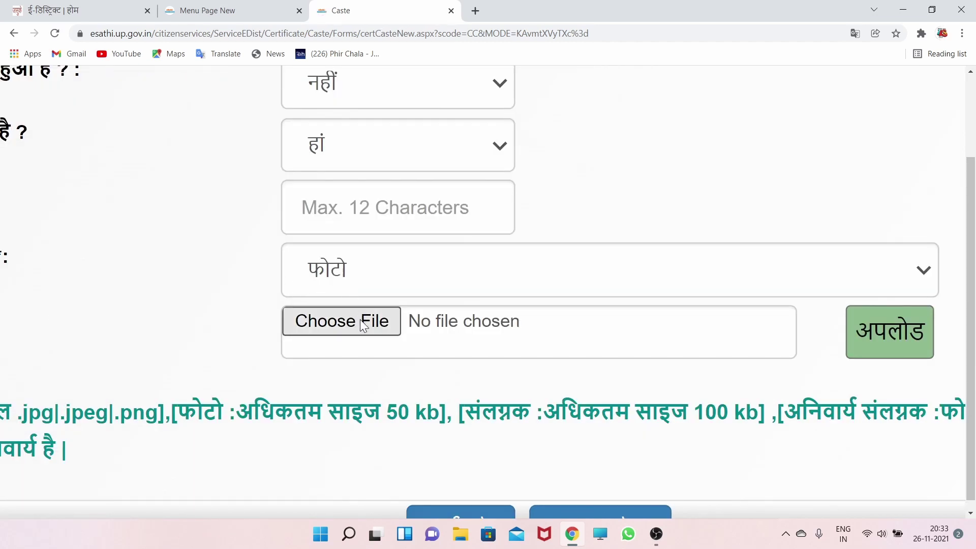
# Choose 20211110_161304.jpg from the Desktop as the applicant's photo and upload it to the application
pyautogui.click(358, 321)
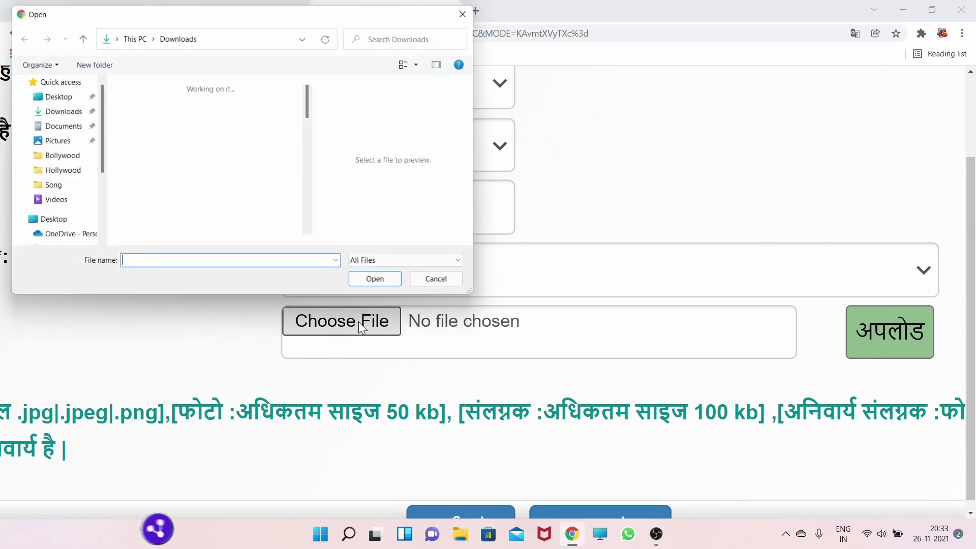
pyautogui.click(53, 95)
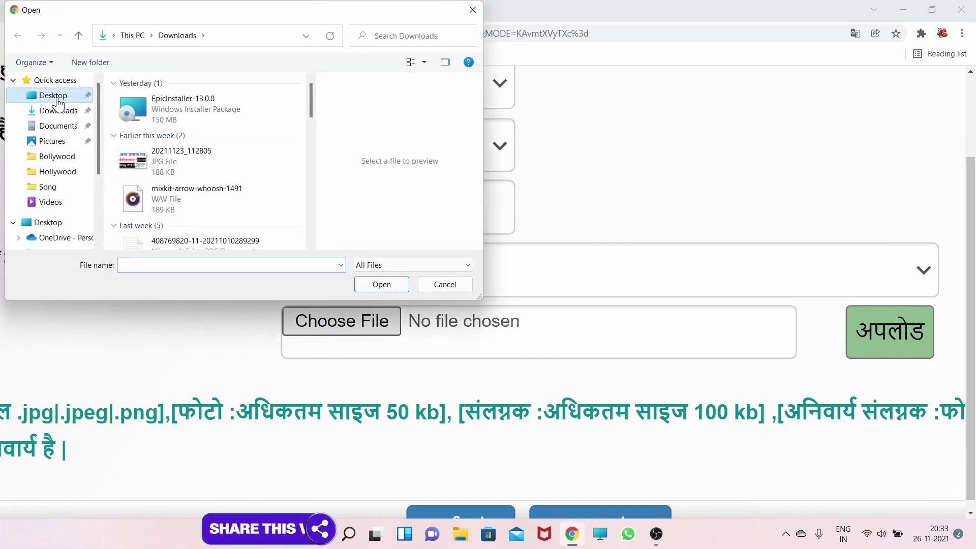
pyautogui.scroll(-3, 264, 179)
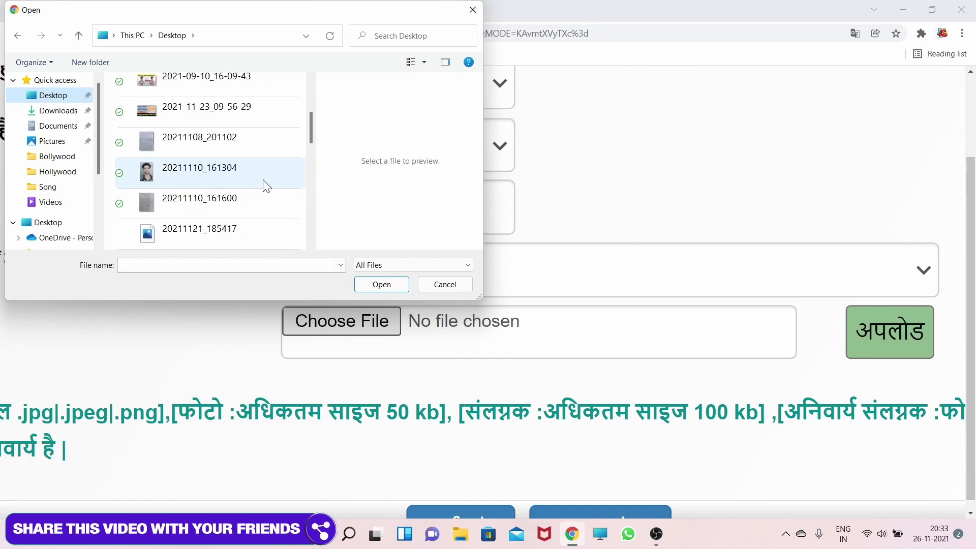
pyautogui.doubleClick(268, 173)
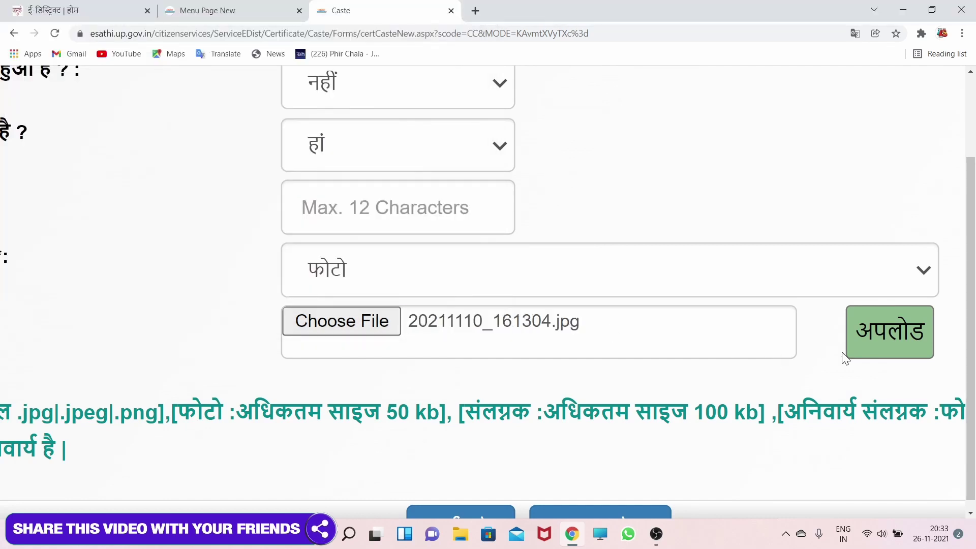
pyautogui.click(875, 344)
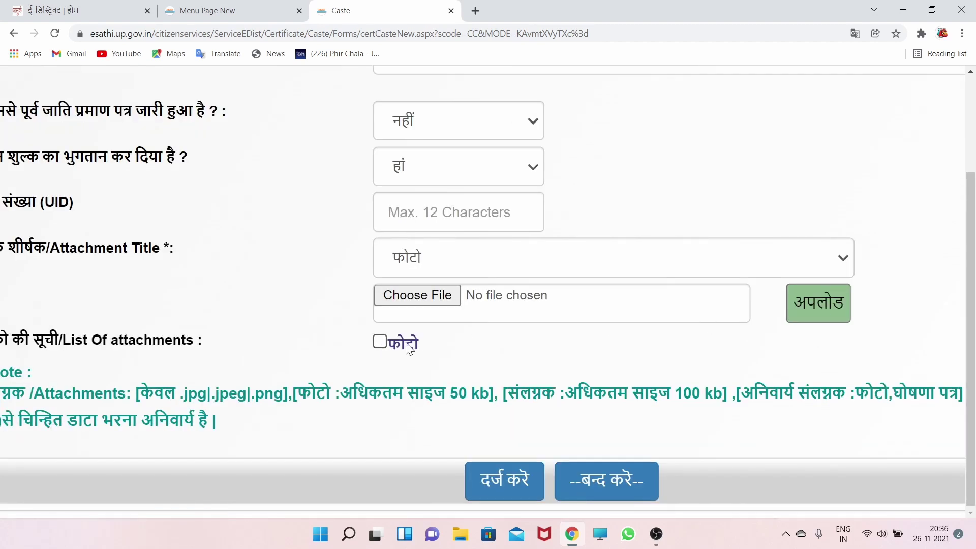
# Set the attachment title to स्वप्रमाणित घोषणा पत्र (self-declaration) and look over the blank form selfdeclaration_hindi.pdf
pyautogui.click(394, 259)
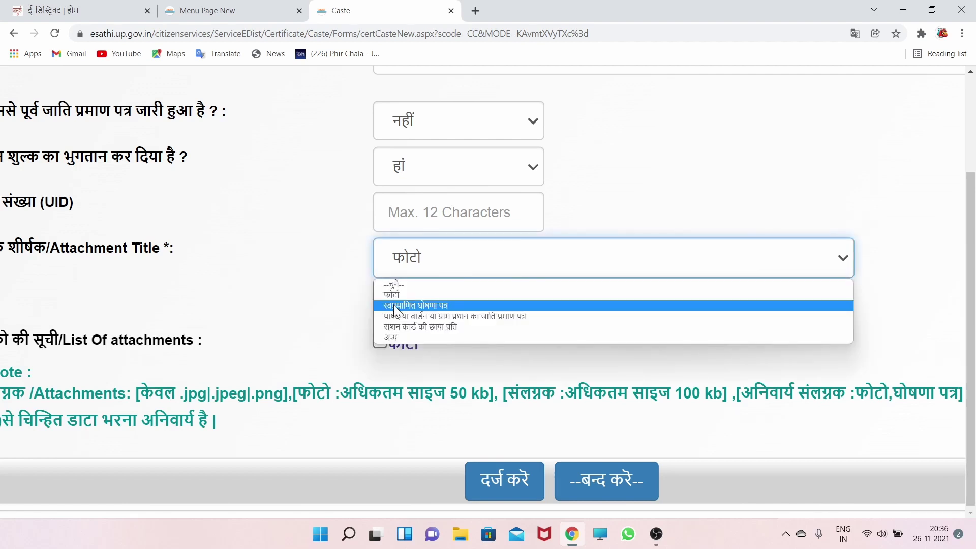
pyautogui.click(429, 305)
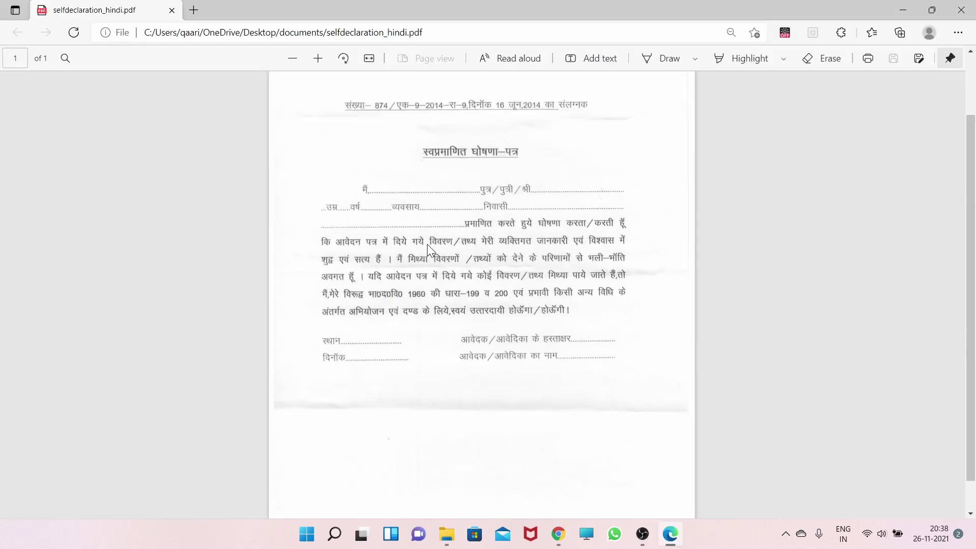
pyautogui.scroll(3, 427, 244)
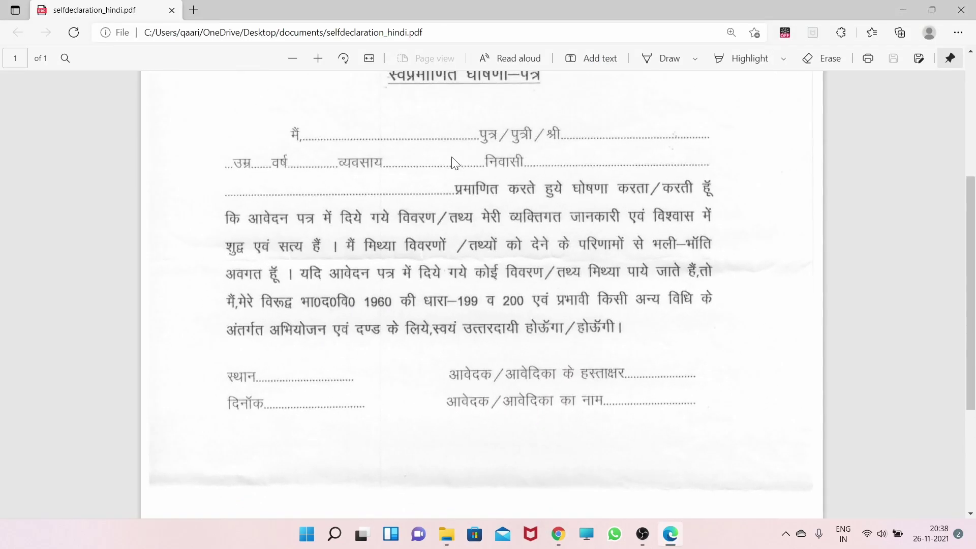
pyautogui.scroll(1, 451, 158)
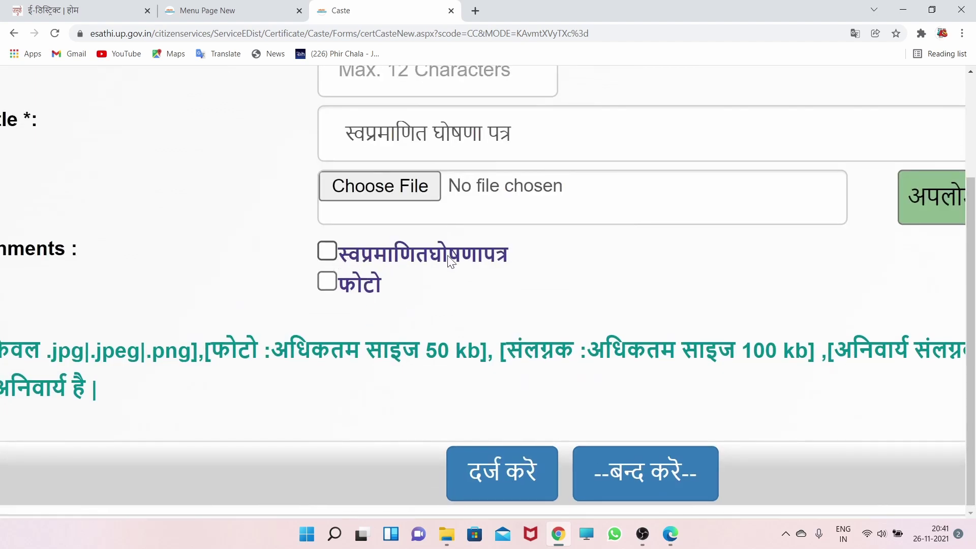
# Check the remaining attachment title options and submit the caste certificate application
pyautogui.hotkey('ctrl', '-')
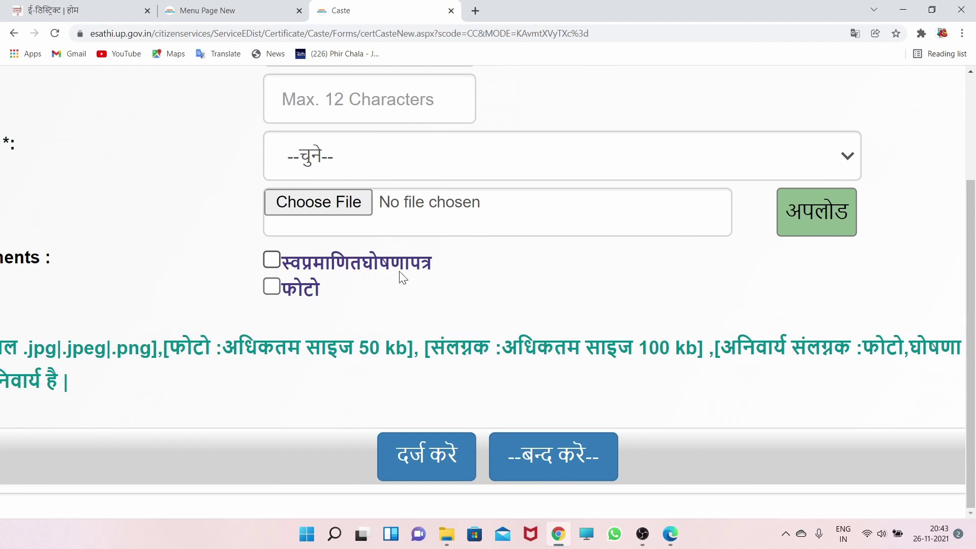
pyautogui.click(375, 168)
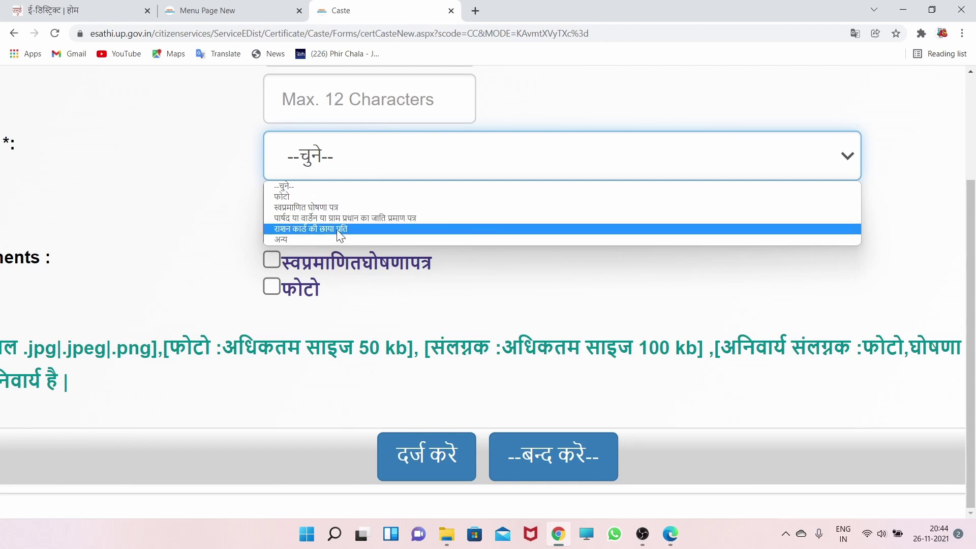
pyautogui.click(426, 468)
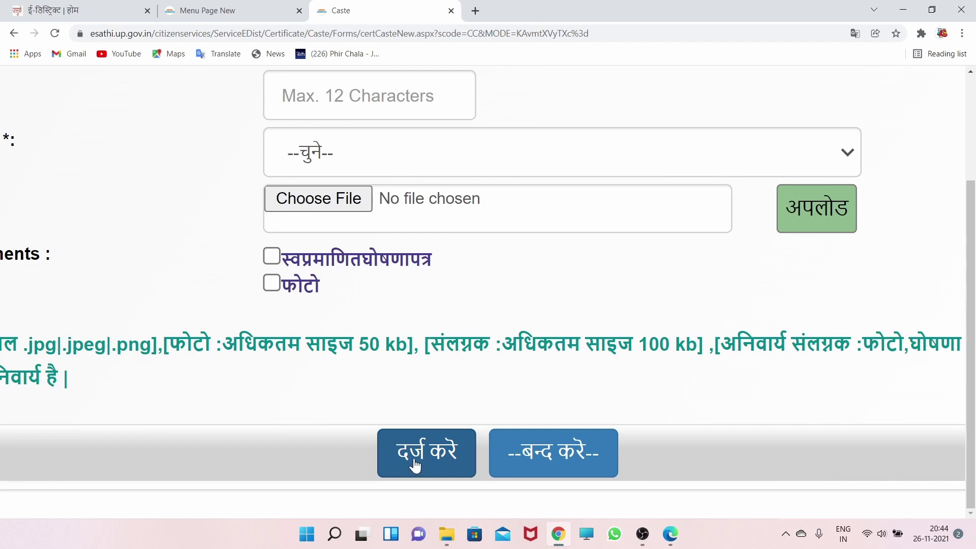
pyautogui.click(415, 464)
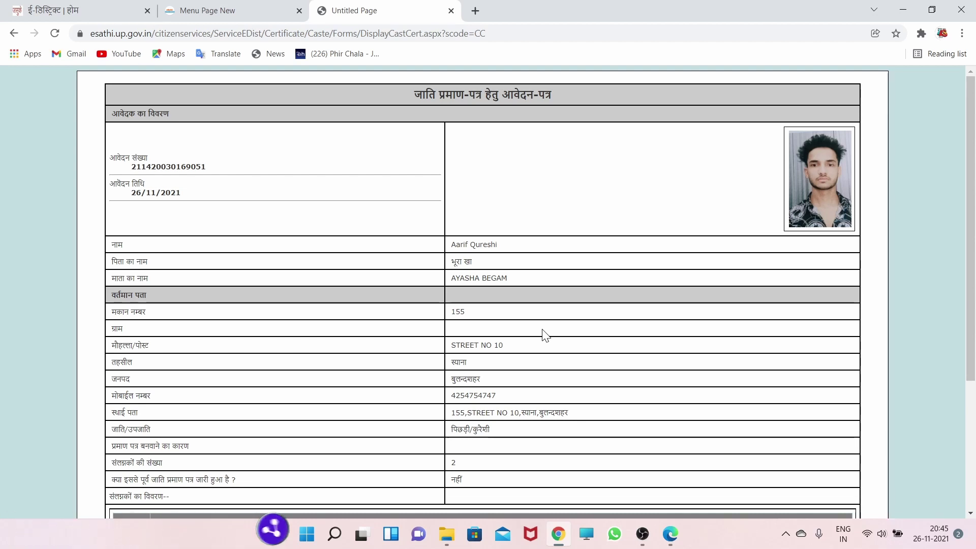
# Review the submitted application's details and attachments, and continue to the service fee payment
pyautogui.scroll(-3, 564, 342)
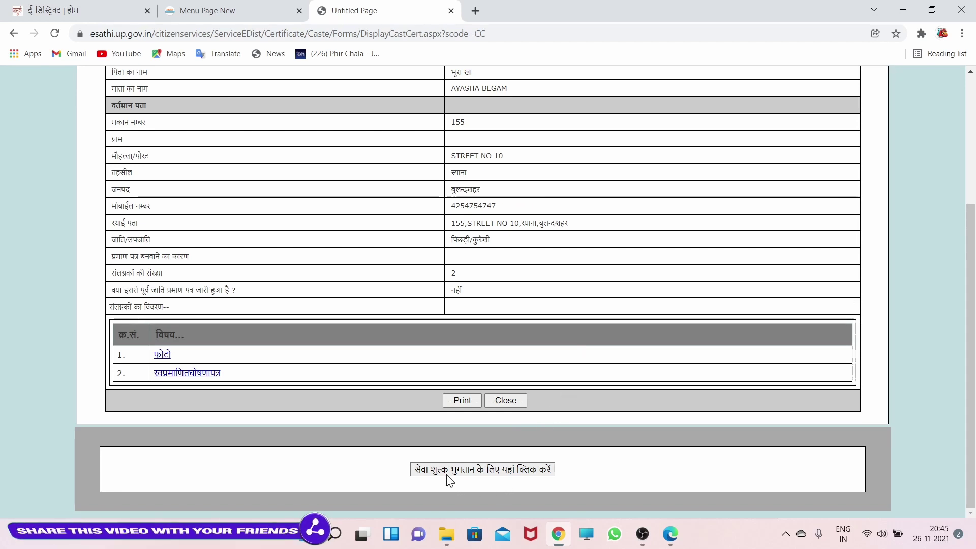
pyautogui.scroll(5, 446, 474)
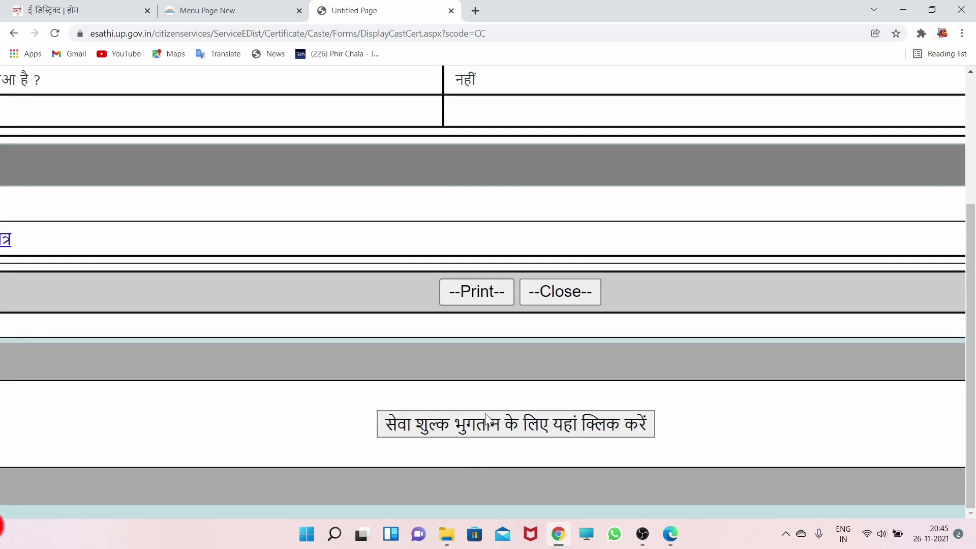
pyautogui.scroll(-5, 479, 426)
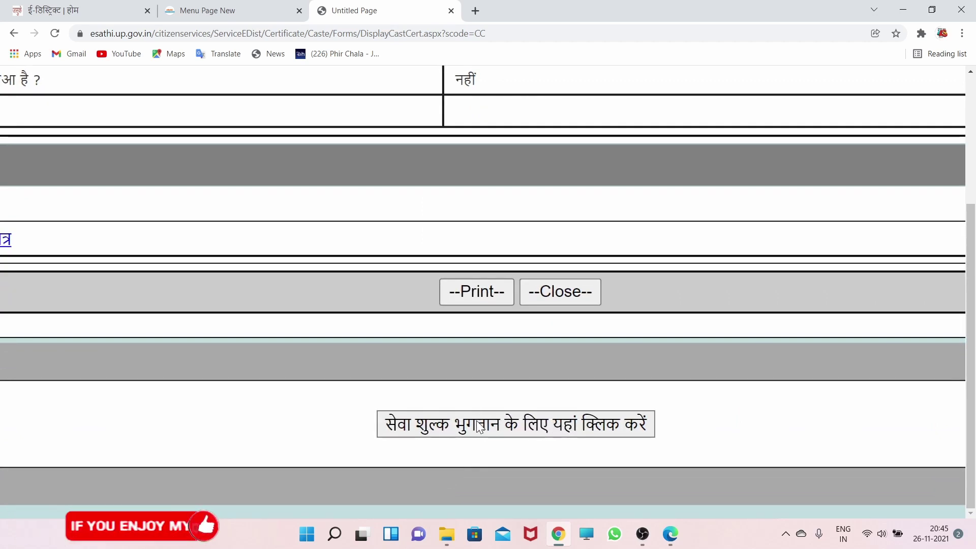
pyautogui.click(479, 426)
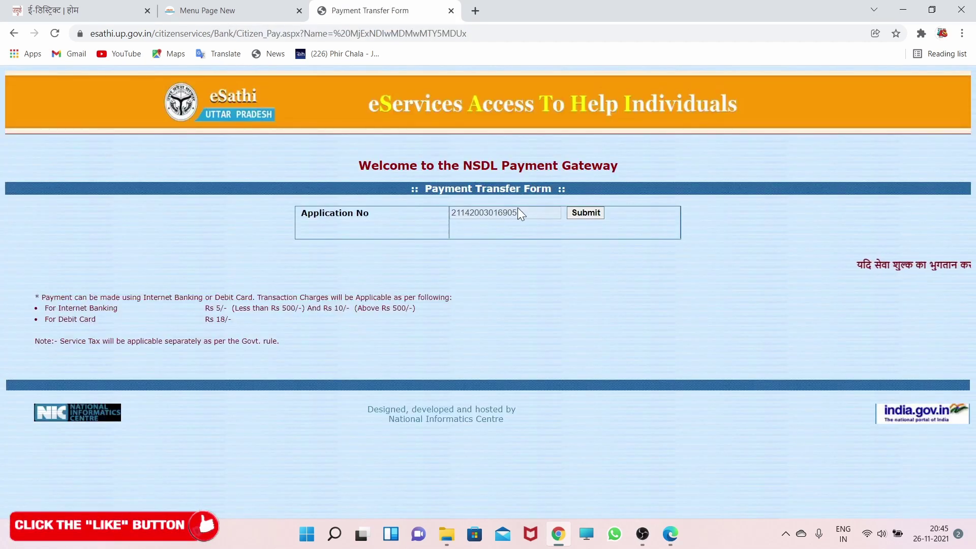
# Submit the prefilled application number on the payment transfer form and proceed with the fee payment
pyautogui.click(590, 212)
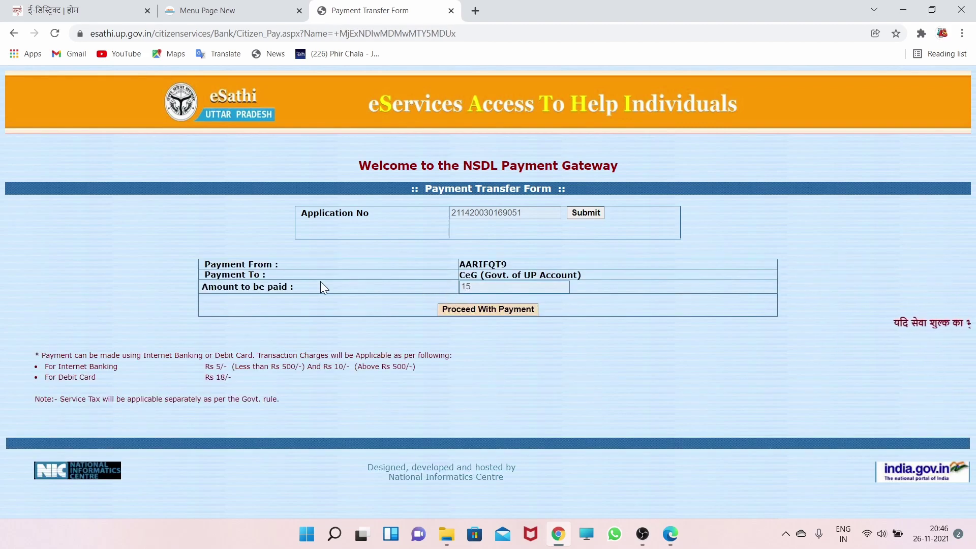
pyautogui.scroll(3, 321, 282)
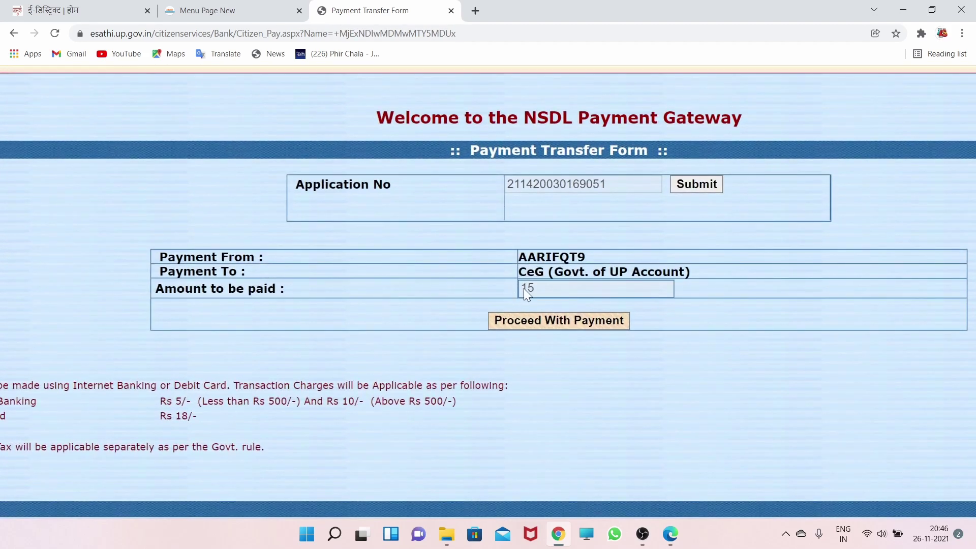
pyautogui.click(536, 324)
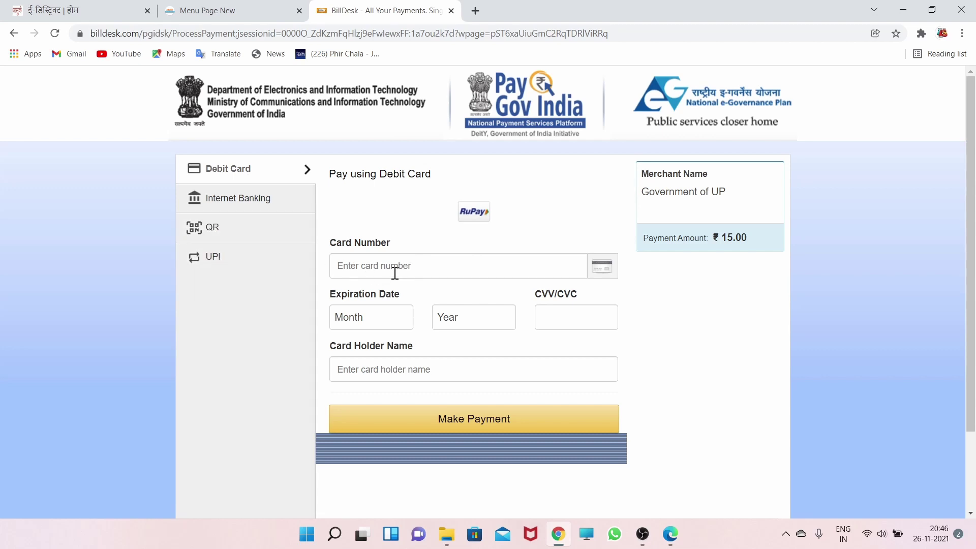
# Choose QR payment with BHIM UPI, accept the convenience fee summary, and reveal the payment QR code for scanning
pyautogui.click(219, 245)
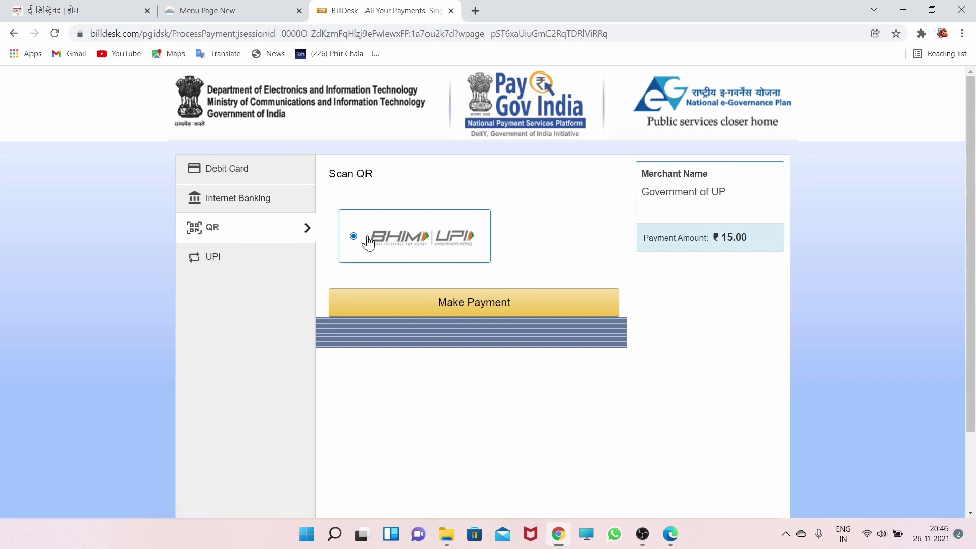
pyautogui.click(460, 304)
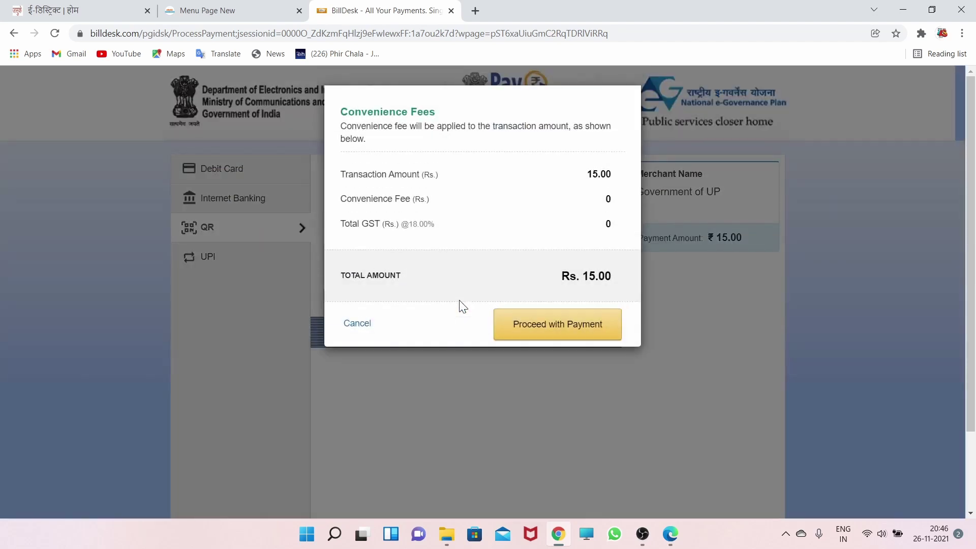
pyautogui.click(541, 322)
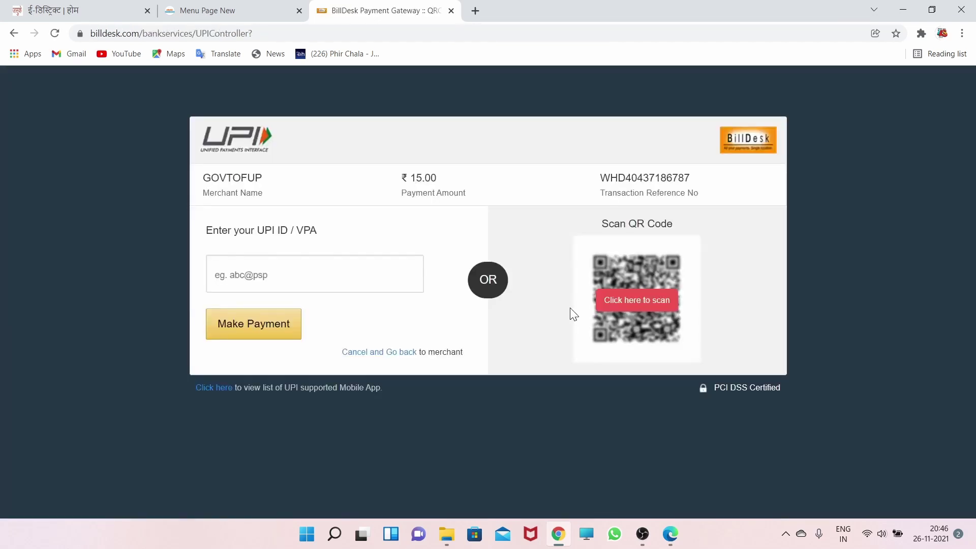
pyautogui.click(630, 300)
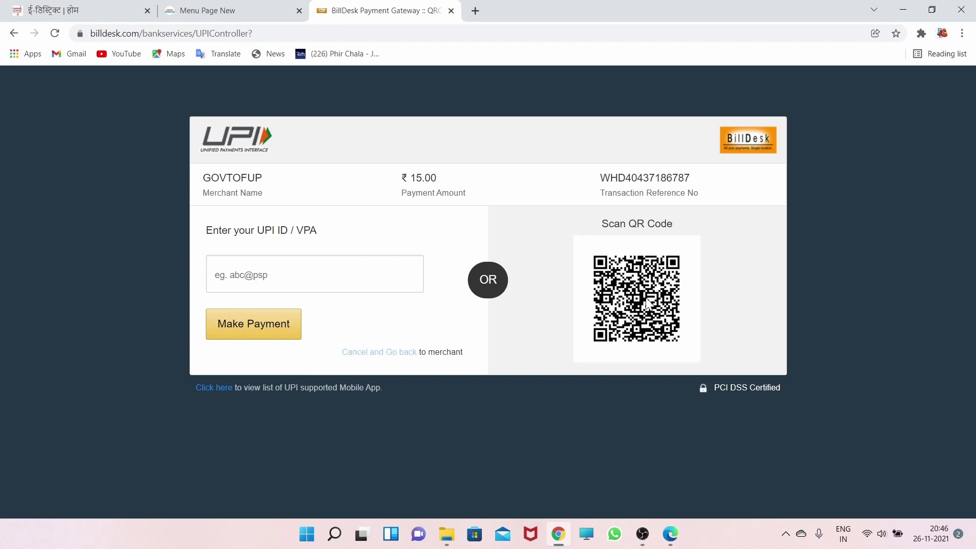
pyautogui.scroll(5, 646, 303)
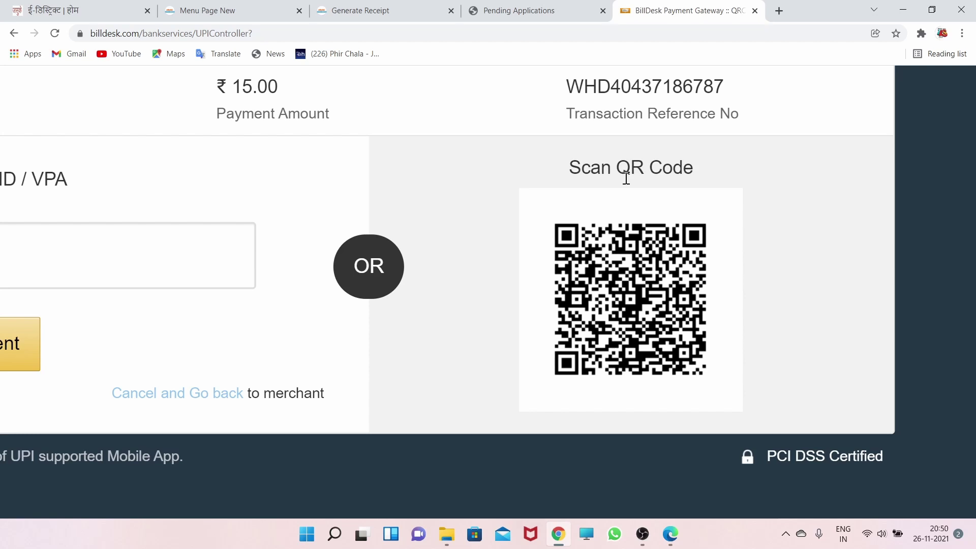
# Open the disposed applications list (निस्तारित आवेदन) from the eSathi services page and view its Caste and Income records
pyautogui.hotkey('ctrl', '2')
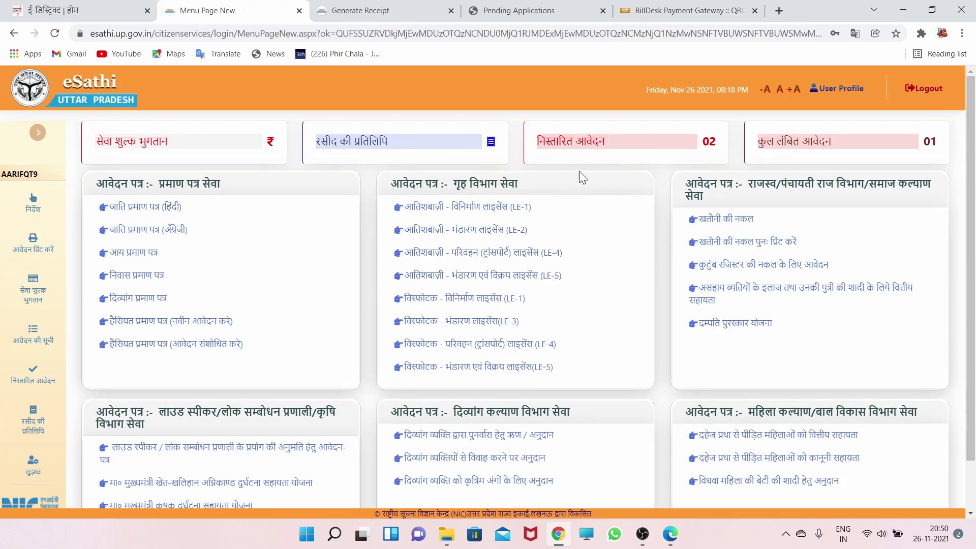
pyautogui.scroll(3, 581, 173)
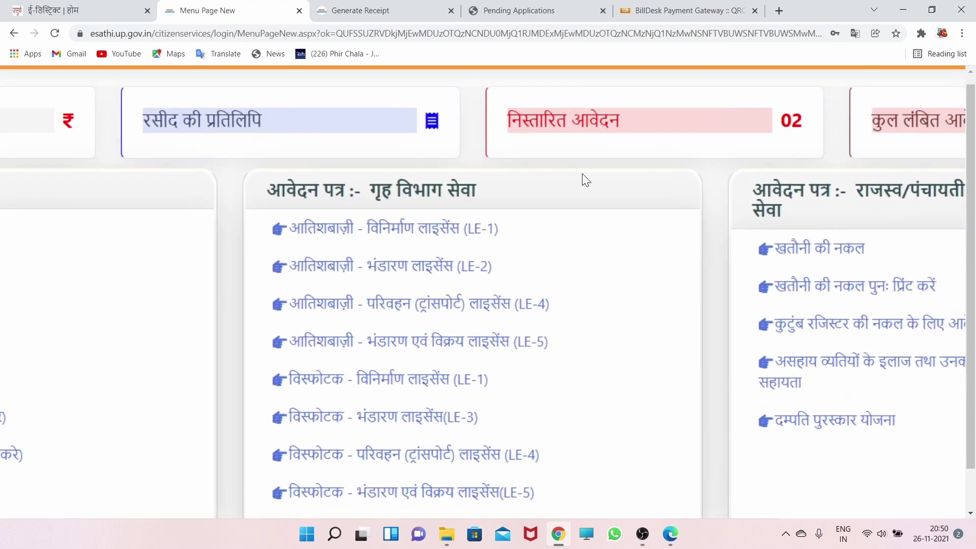
pyautogui.click(607, 125)
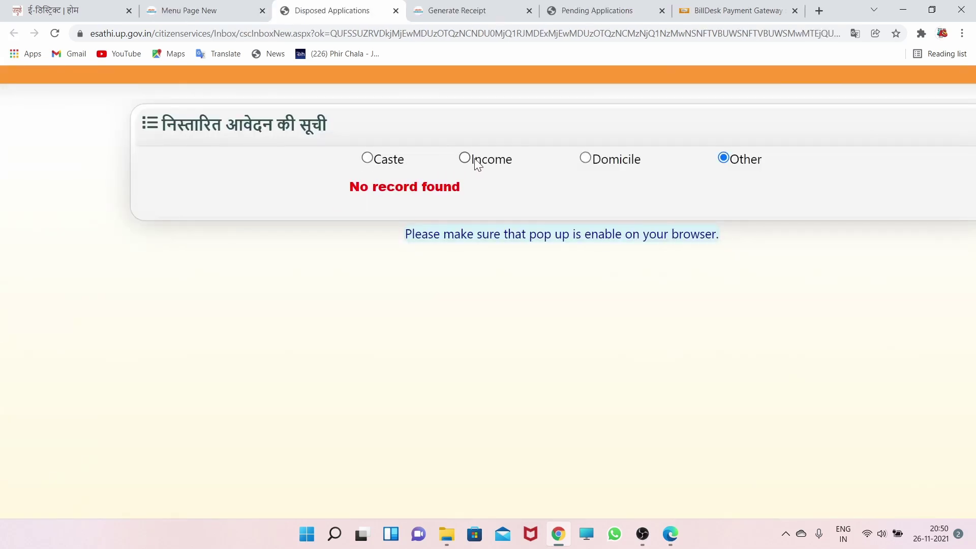
pyautogui.click(367, 158)
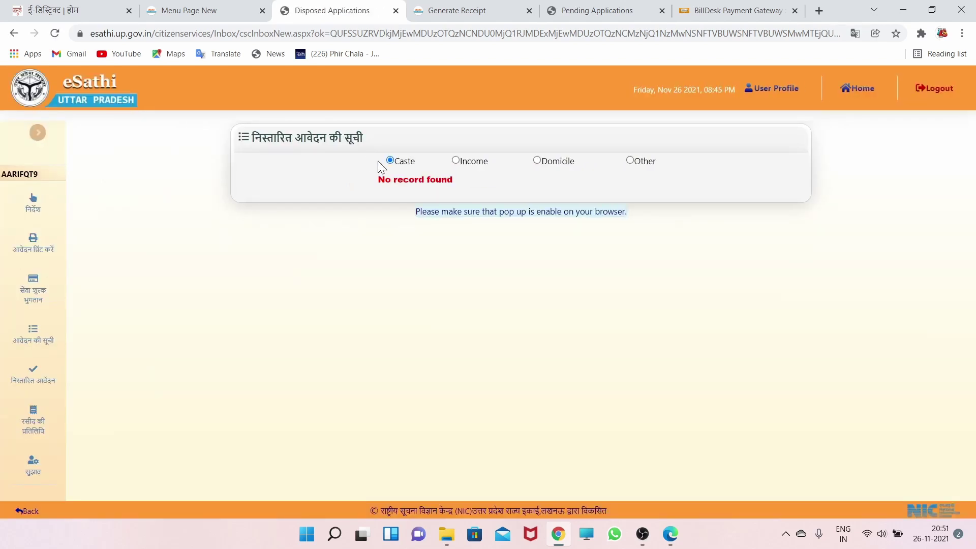
pyautogui.scroll(3, 417, 211)
pyautogui.scroll(1, 386, 189)
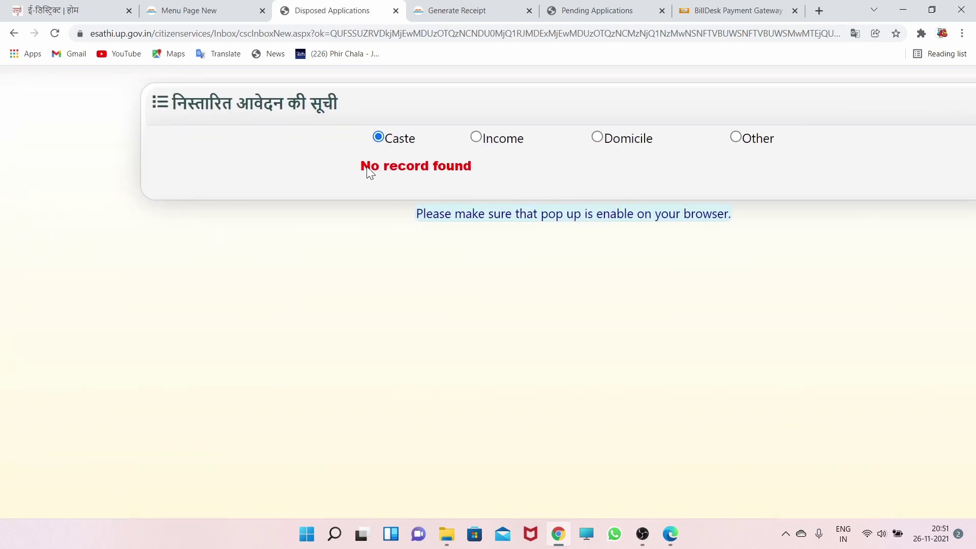
pyautogui.click(475, 137)
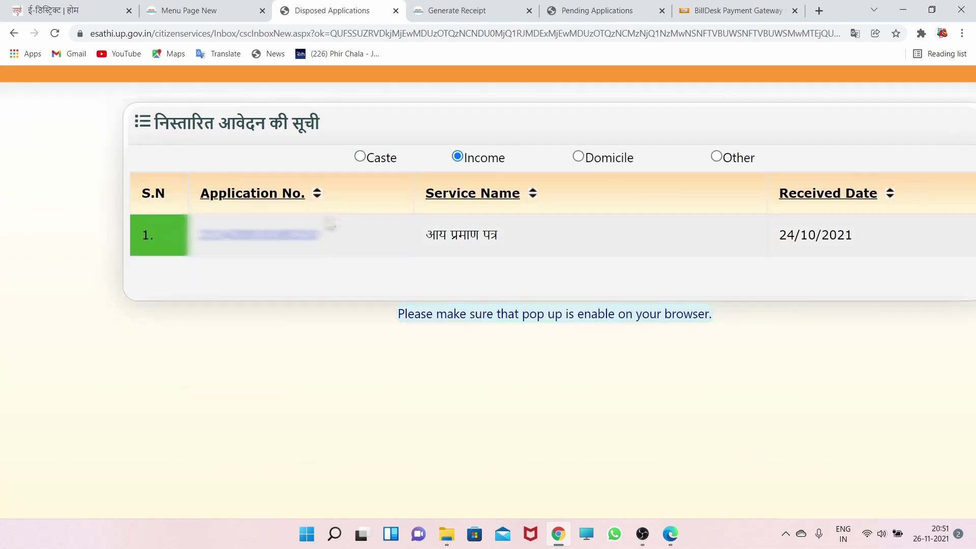